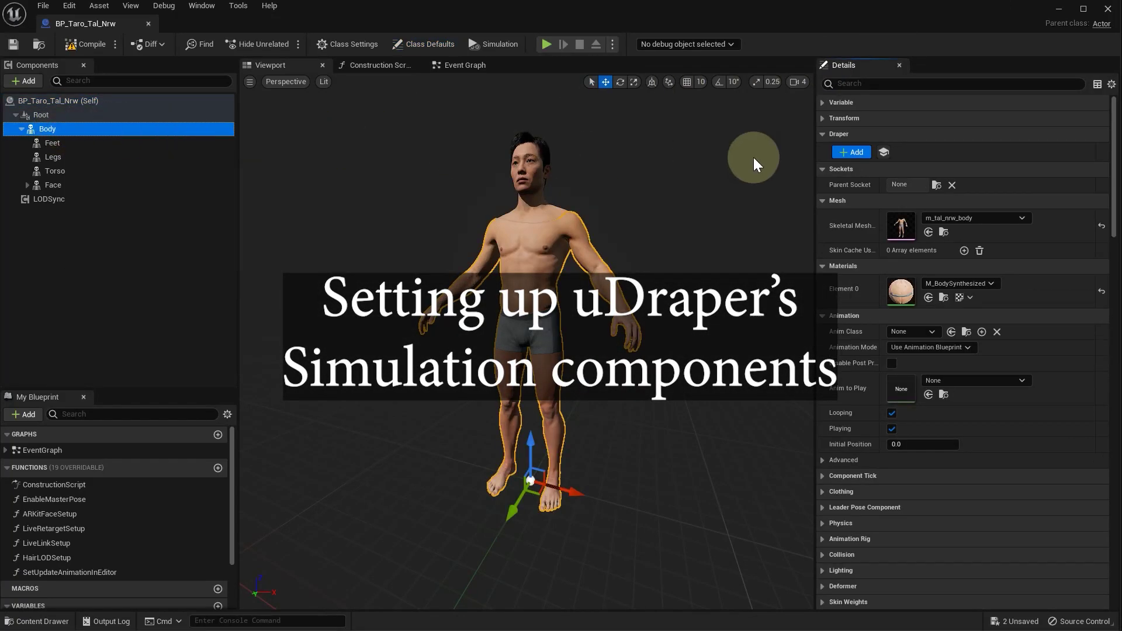
Step: Add Draper components under Body, then inspect the DraperCollider and DraperSimulation settings
left_click(854, 153)
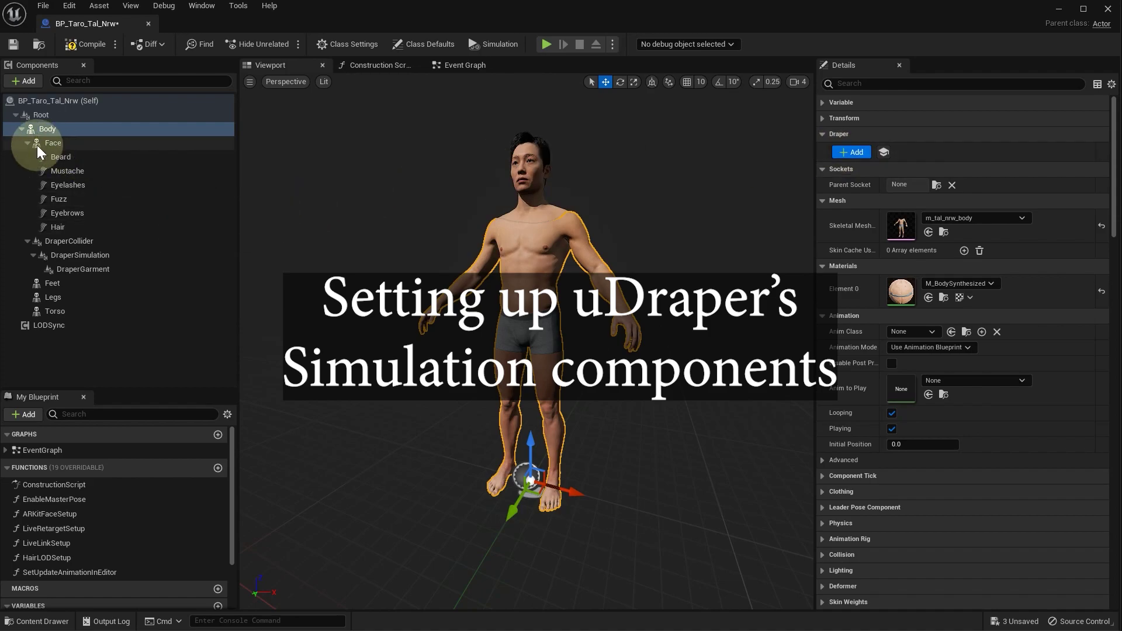
left_click(27, 143)
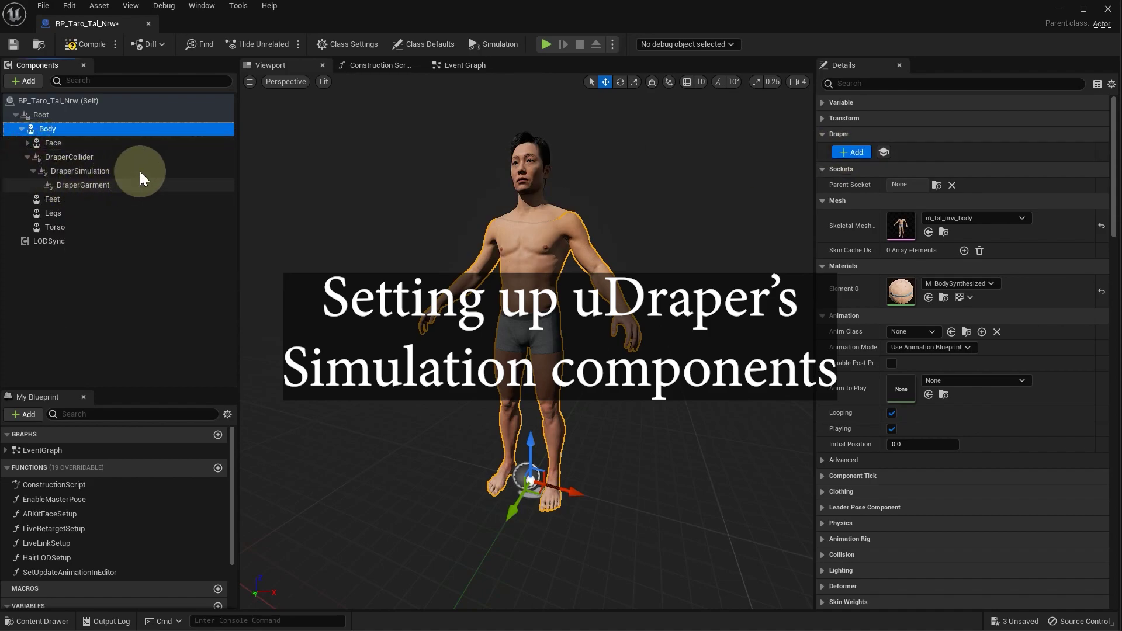
left_click(92, 158)
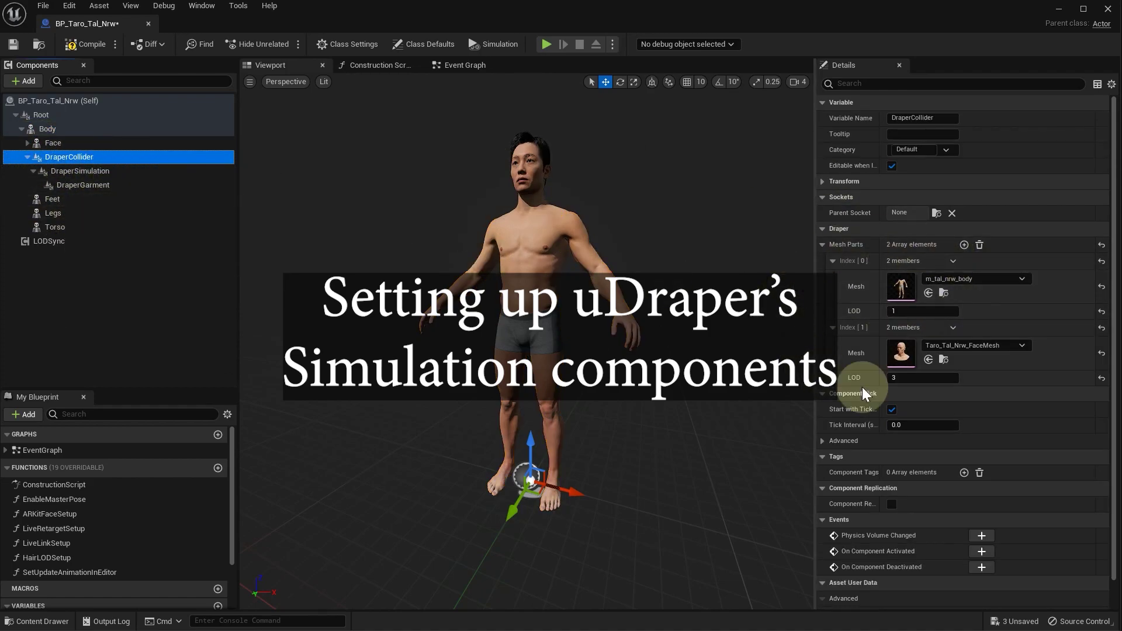
left_click(117, 171)
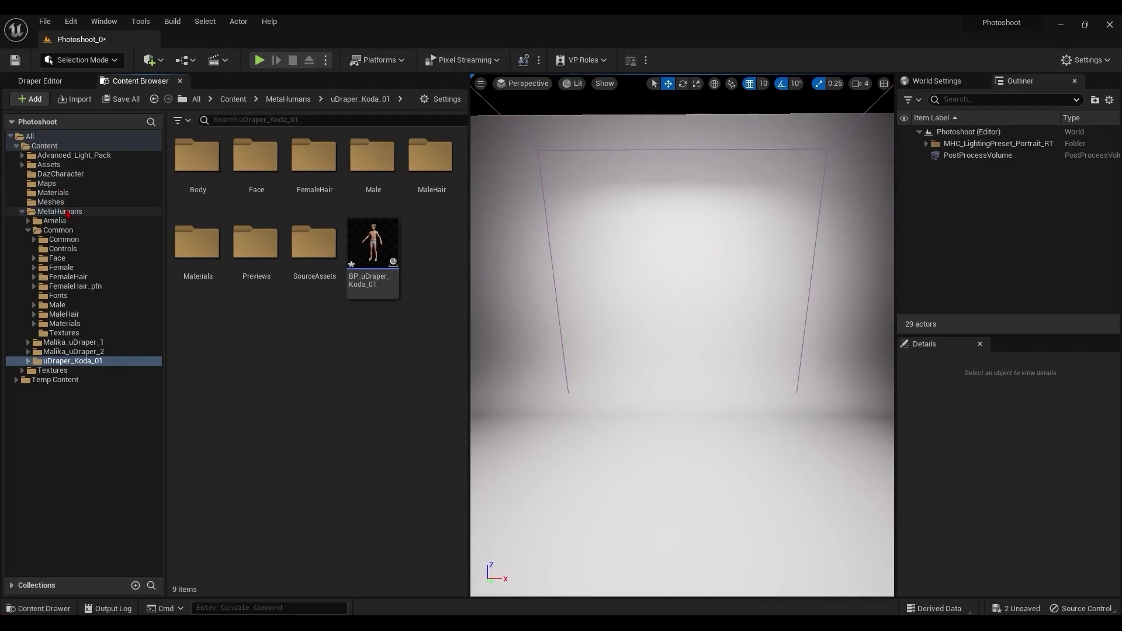
Step: Browse to MetaHumans > uDraper_Koda_01 and locate the BP_uDraper_Koda_01 blueprint
mouse_move(381, 256)
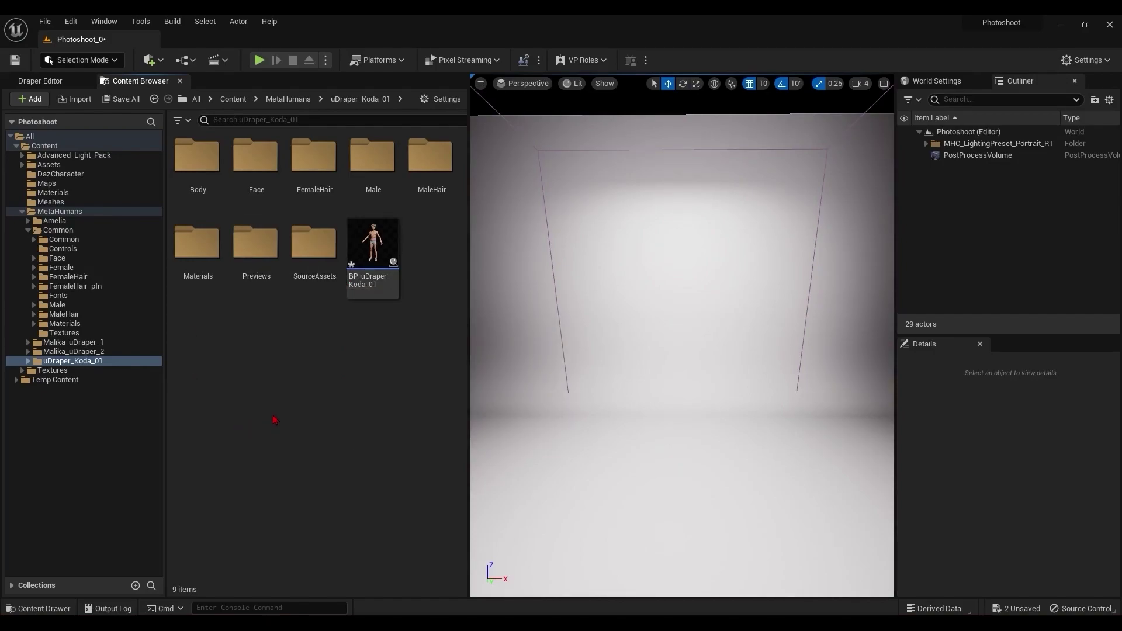
mouse_move(387, 235)
Step: Open BP_uDraper_Koda_01 in the Blueprint editor and add the Draper components to its Body
left_click(391, 255)
double_click(389, 253)
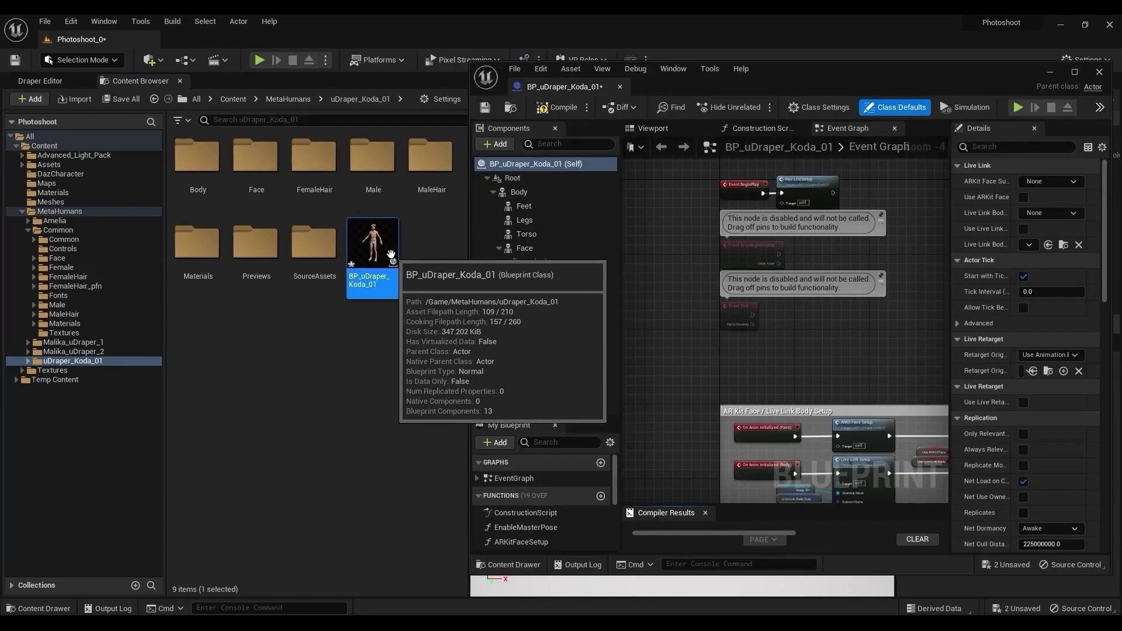
left_click_drag(388, 253, 539, 195)
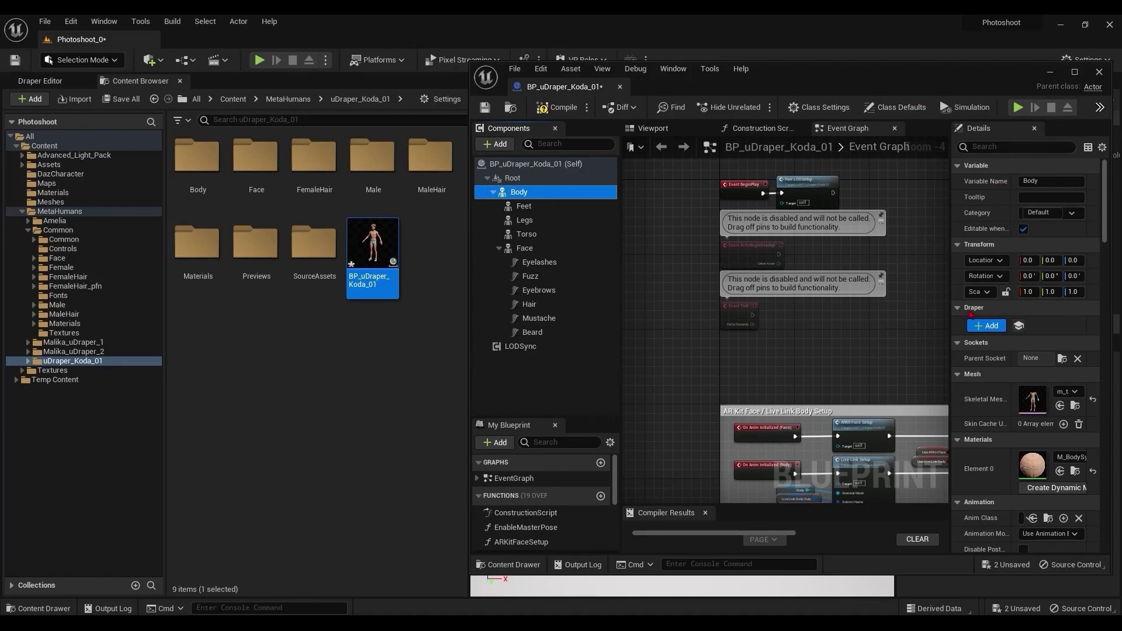
left_click(992, 326)
left_click(992, 326)
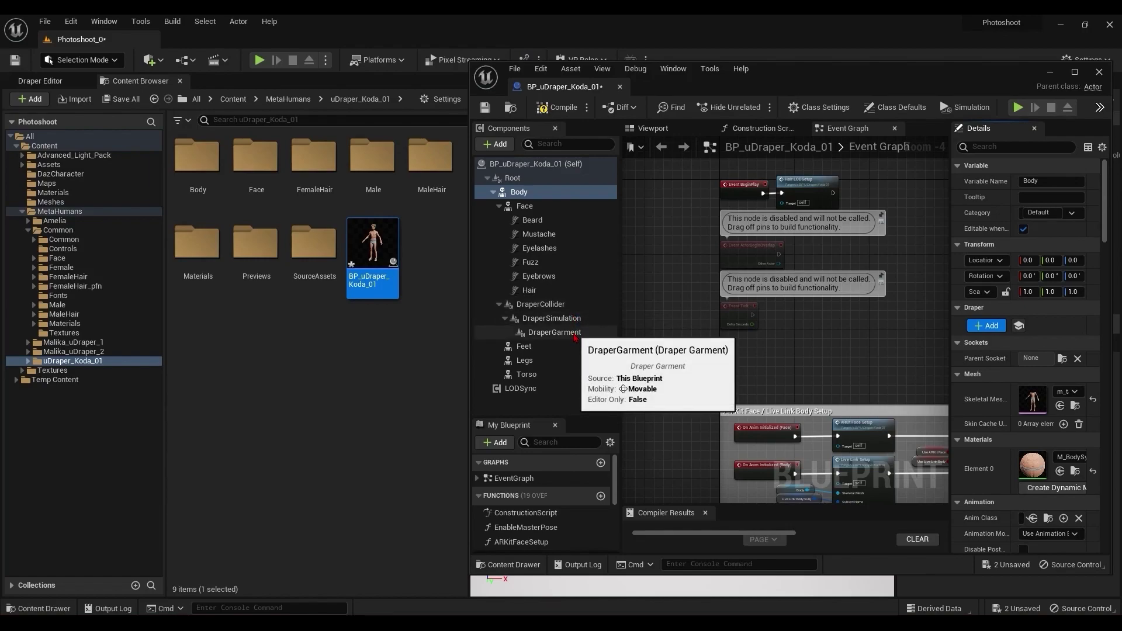
Step: Add a second Draper Garment under DraperSimulation and name it Shirt
left_click(555, 318)
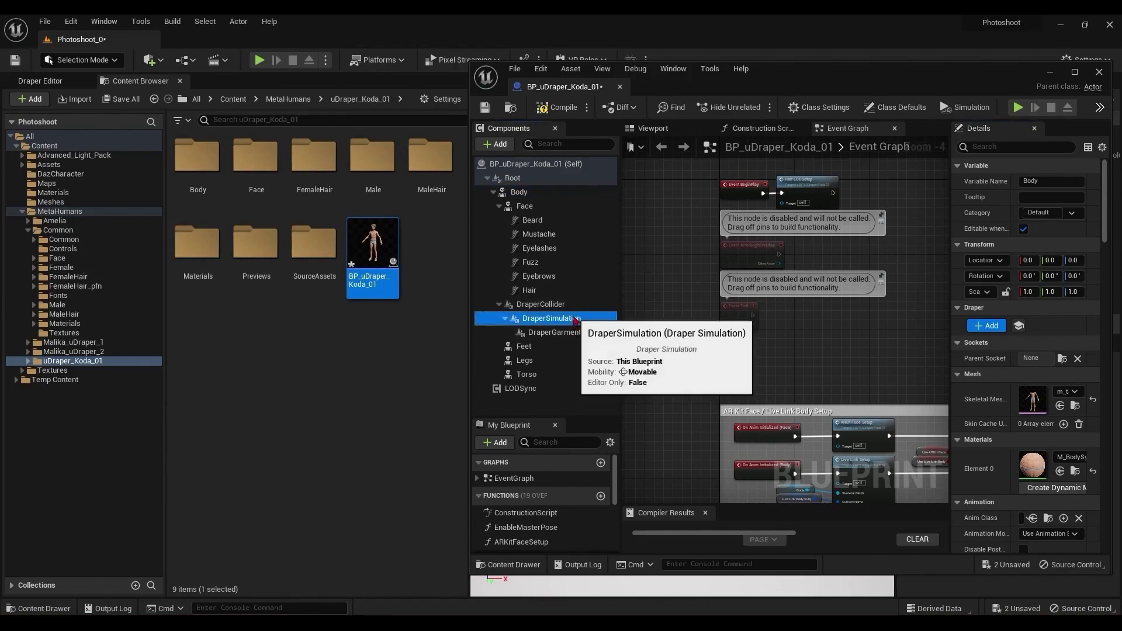
left_click(512, 144)
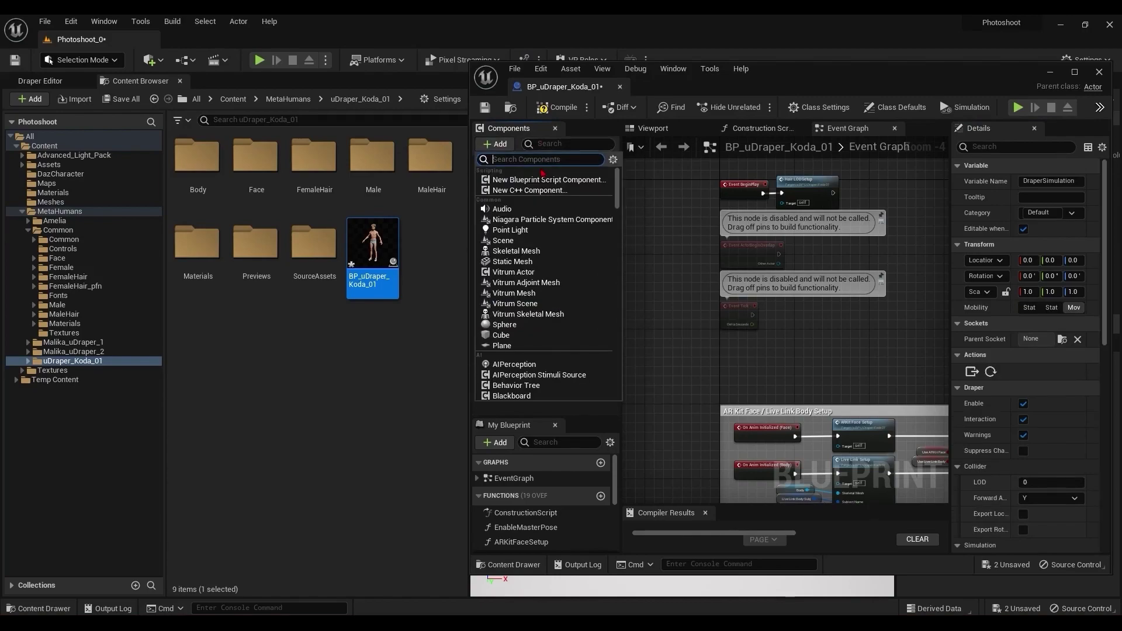
type("DRAPER")
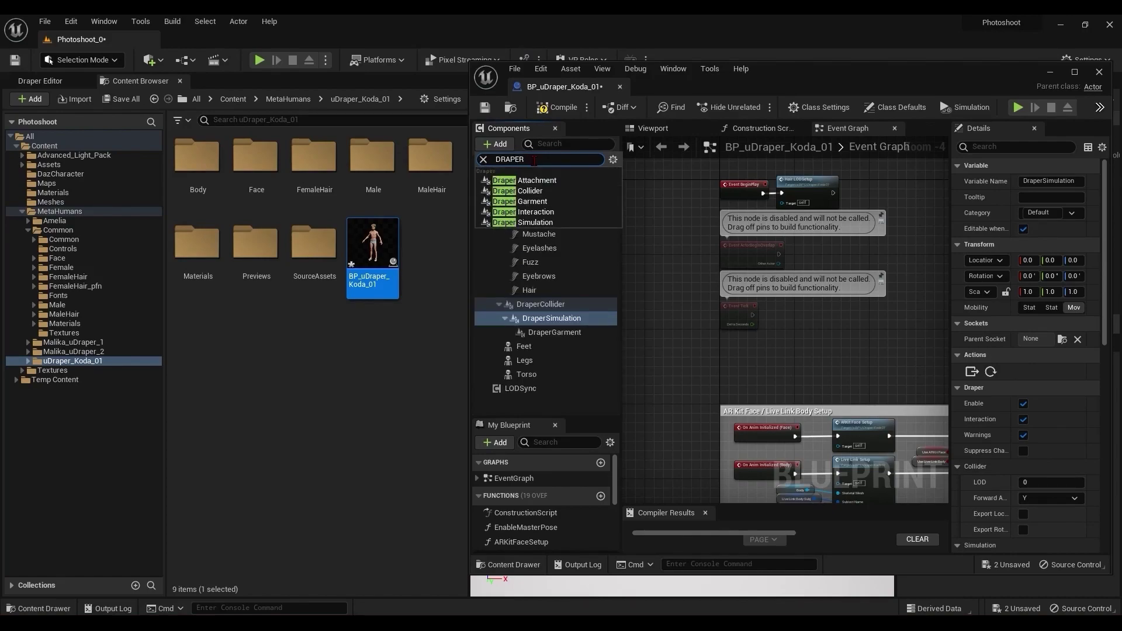
left_click(547, 201)
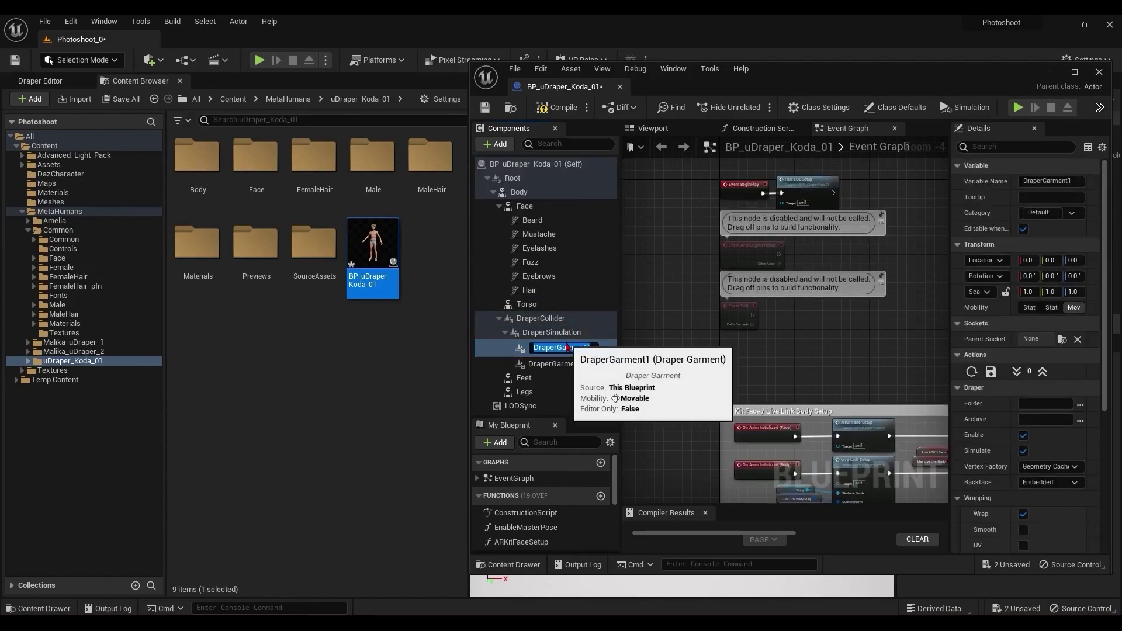
type("Shirt")
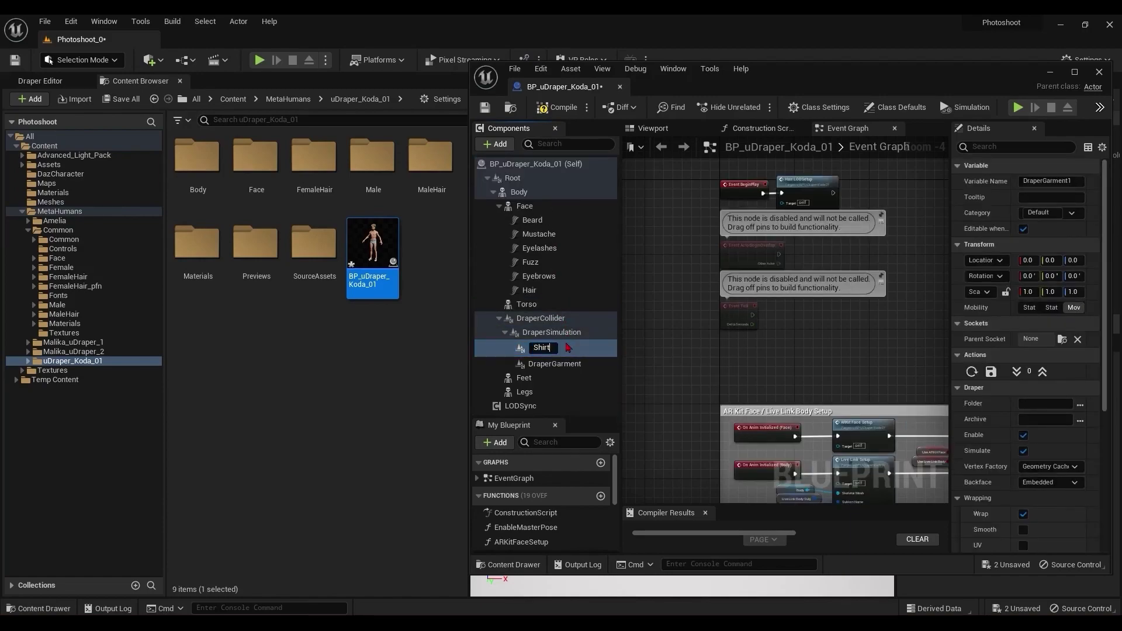
Step: Rename the original DraperGarment component to Pants
left_click(572, 361)
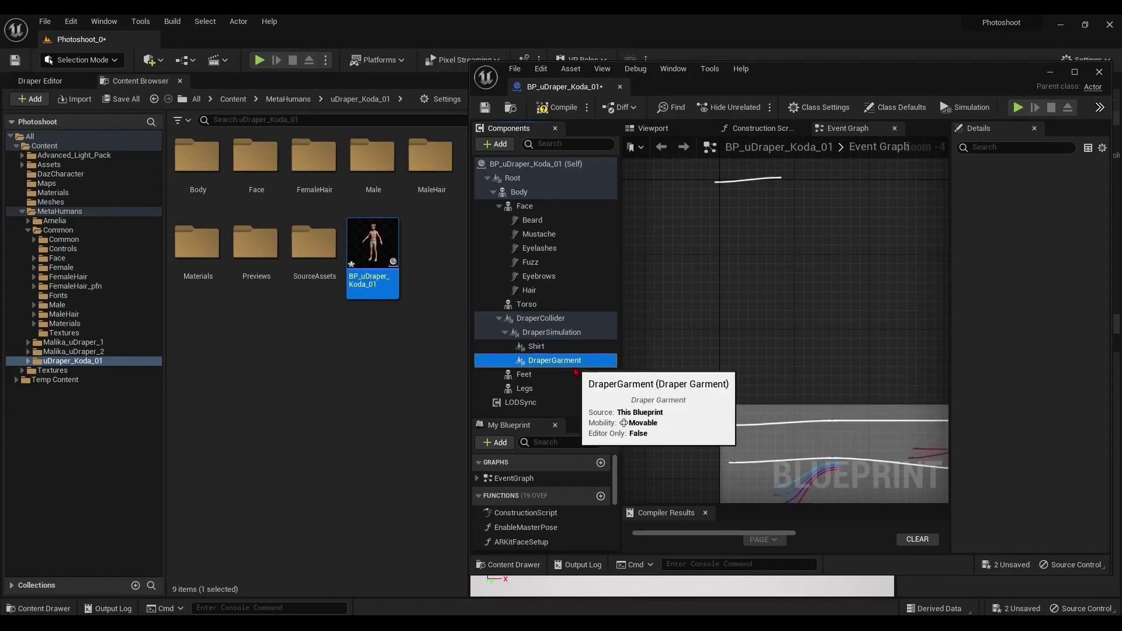
key("F2")
type("Pants")
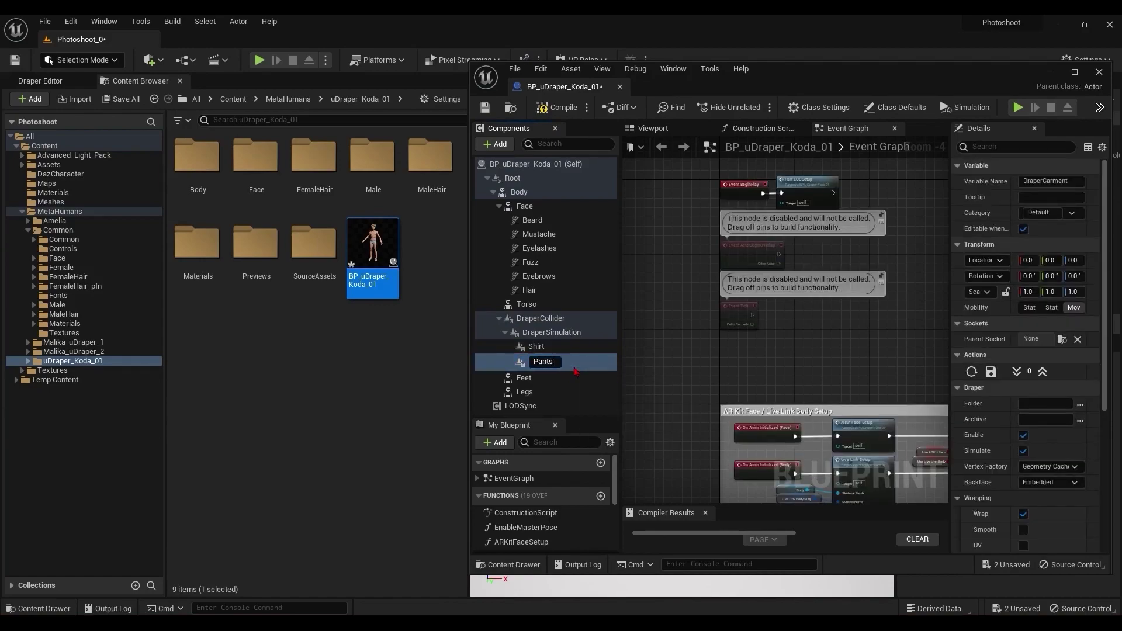
key("Return")
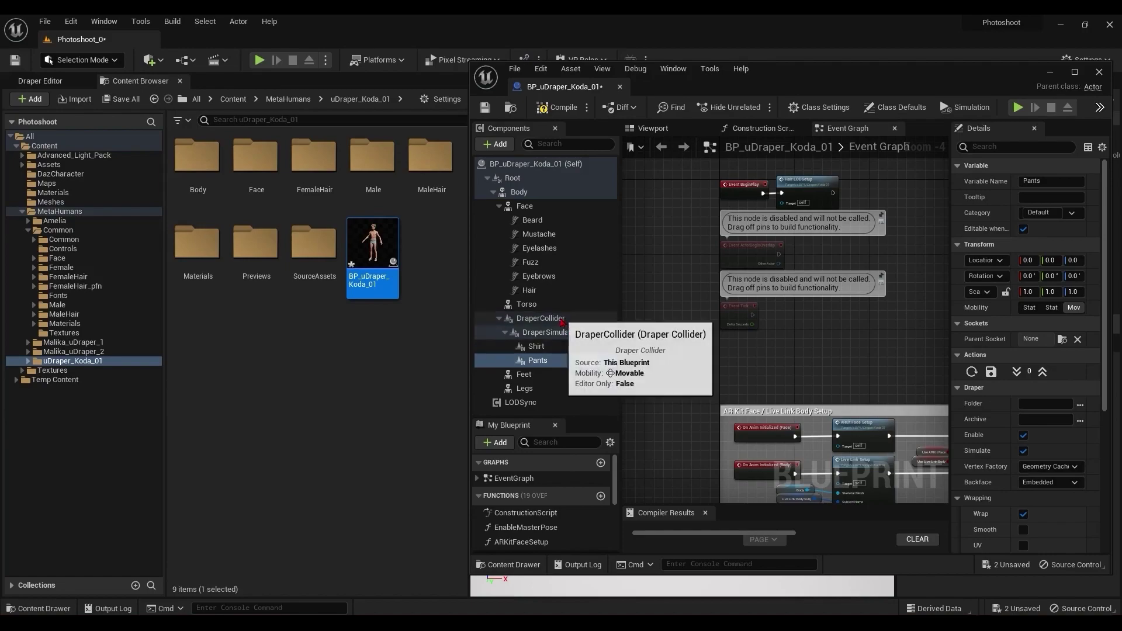
Step: Select DraperCollider to see its mesh parts and show the character in the Viewport
left_click(539, 318)
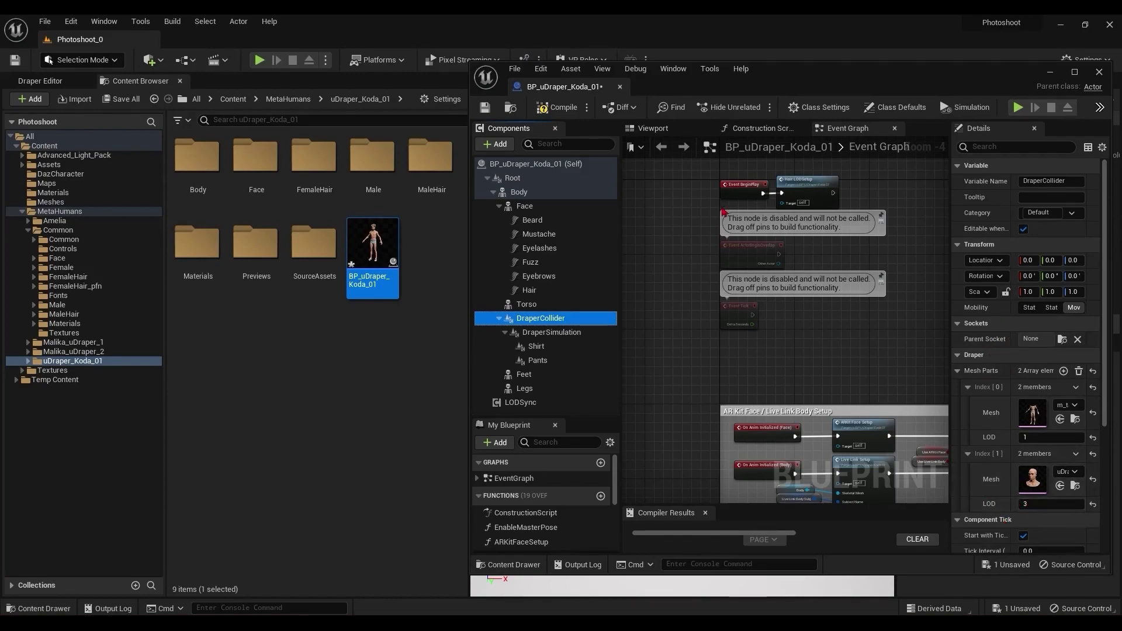
left_click(678, 128)
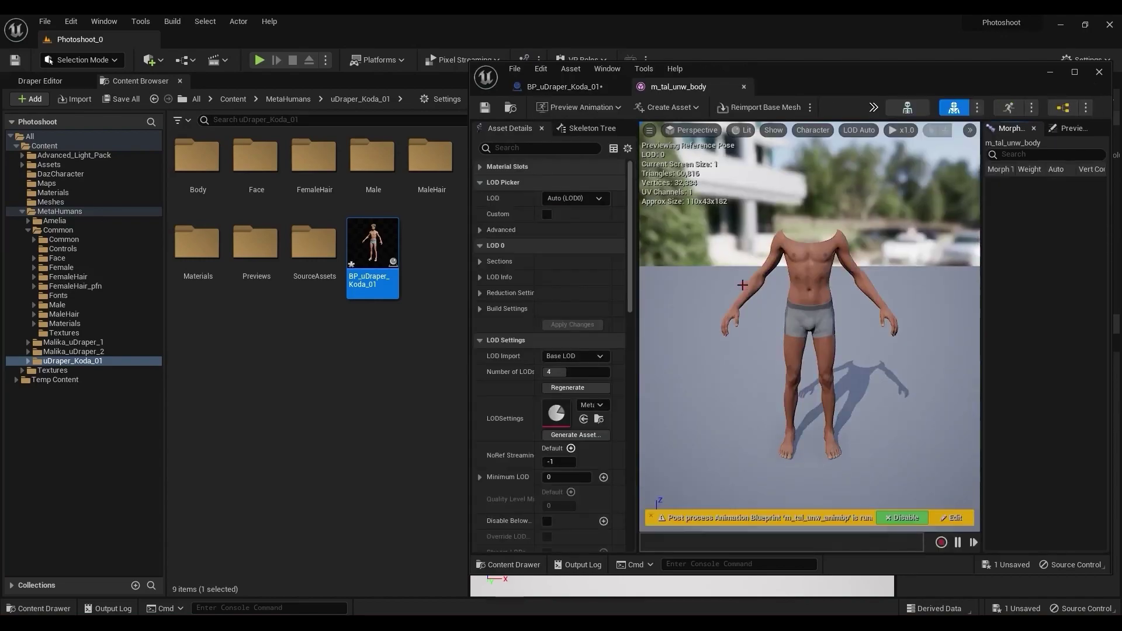
Step: Preview m_tal_unw_body at LOD 1 (15,196 triangles) and review its reduction settings
left_click(858, 130)
left_click(871, 180)
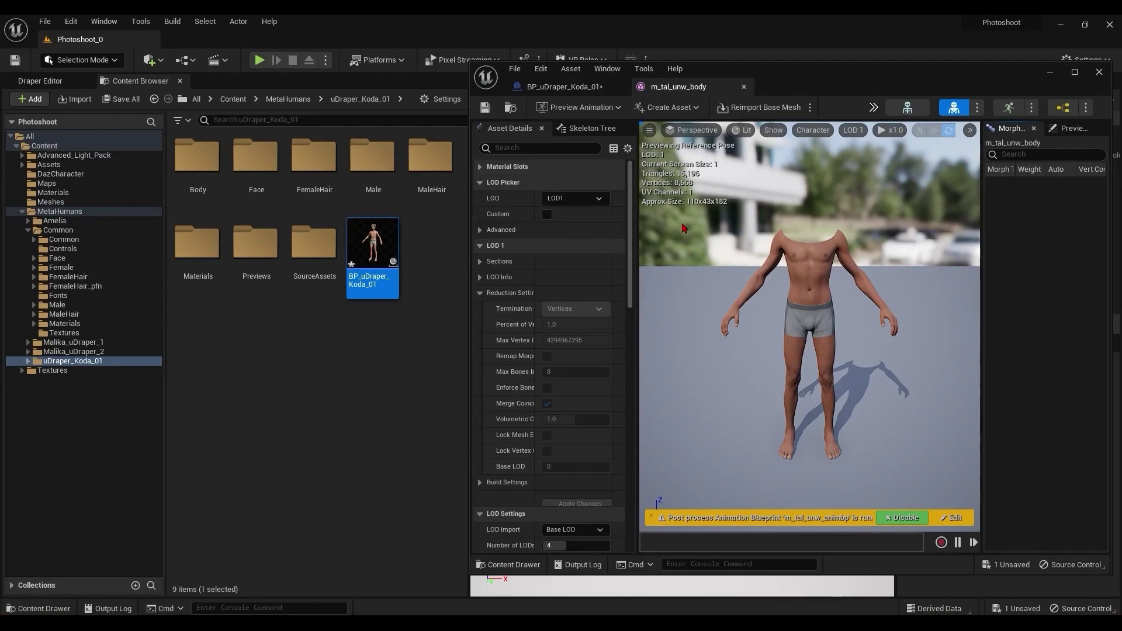
left_click(862, 133)
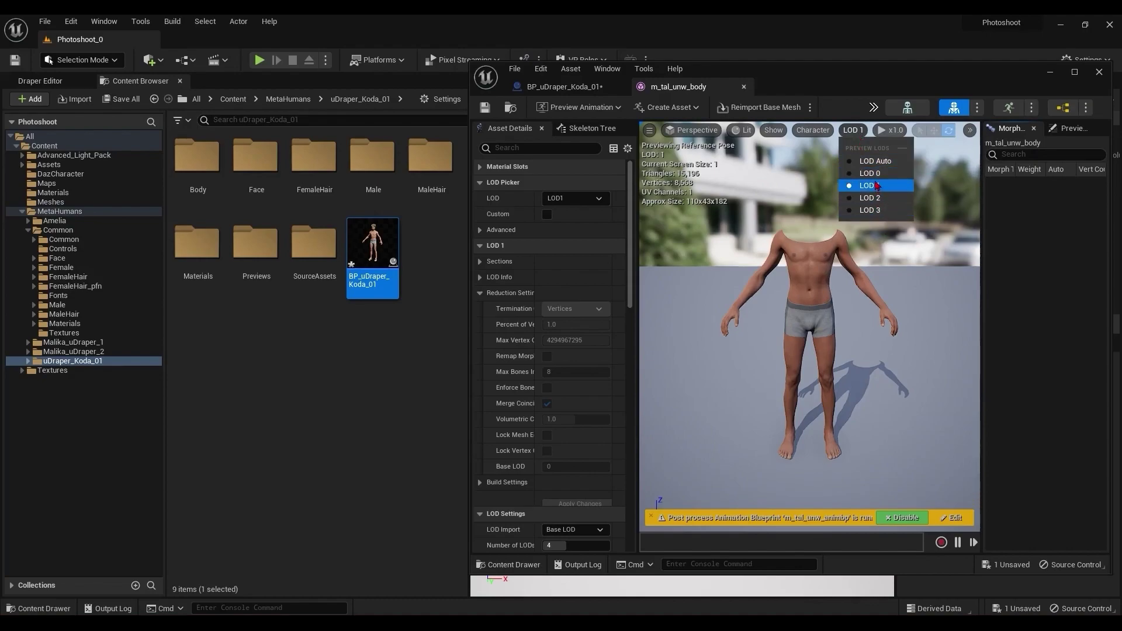
left_click(710, 342)
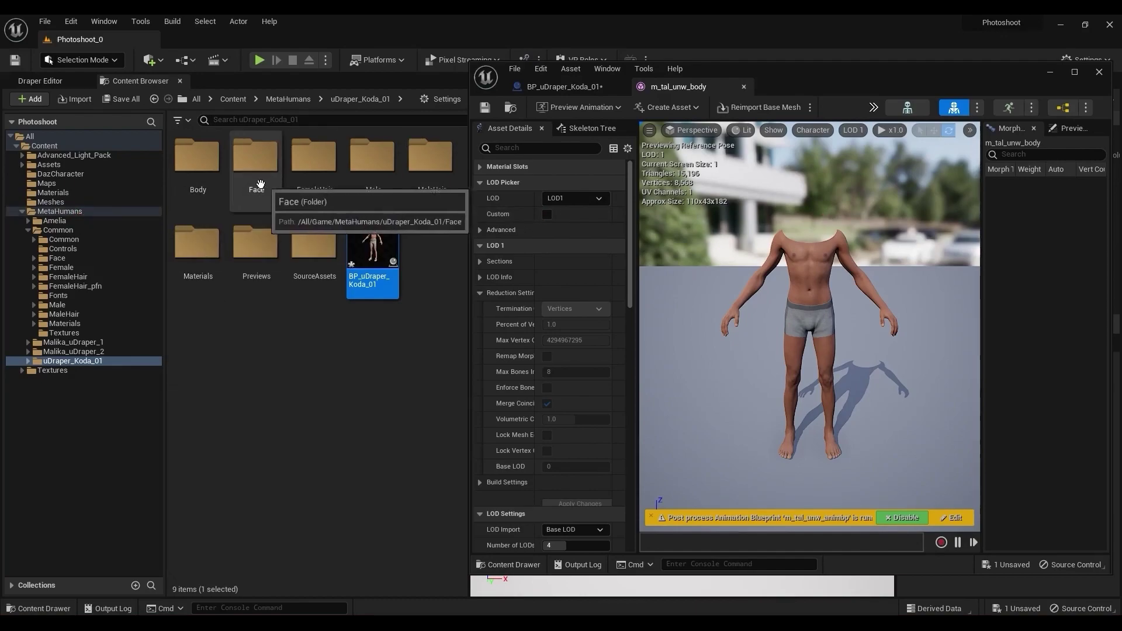
Step: Browse to the Common > Male mesh assets and close the body mesh editor
left_click(64, 240)
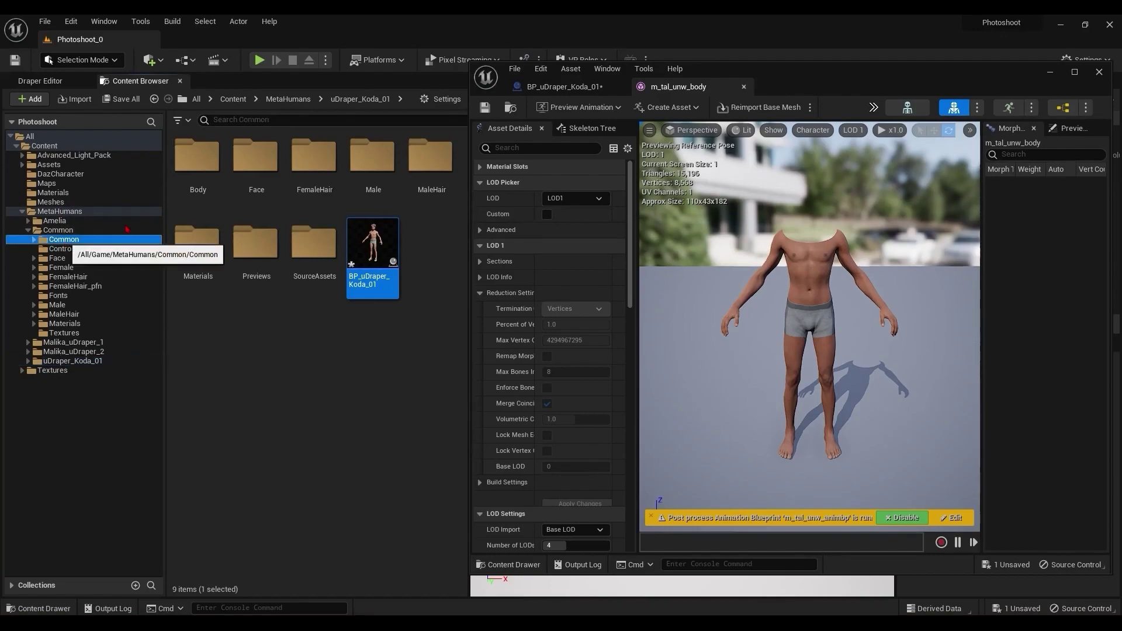
left_click(58, 305)
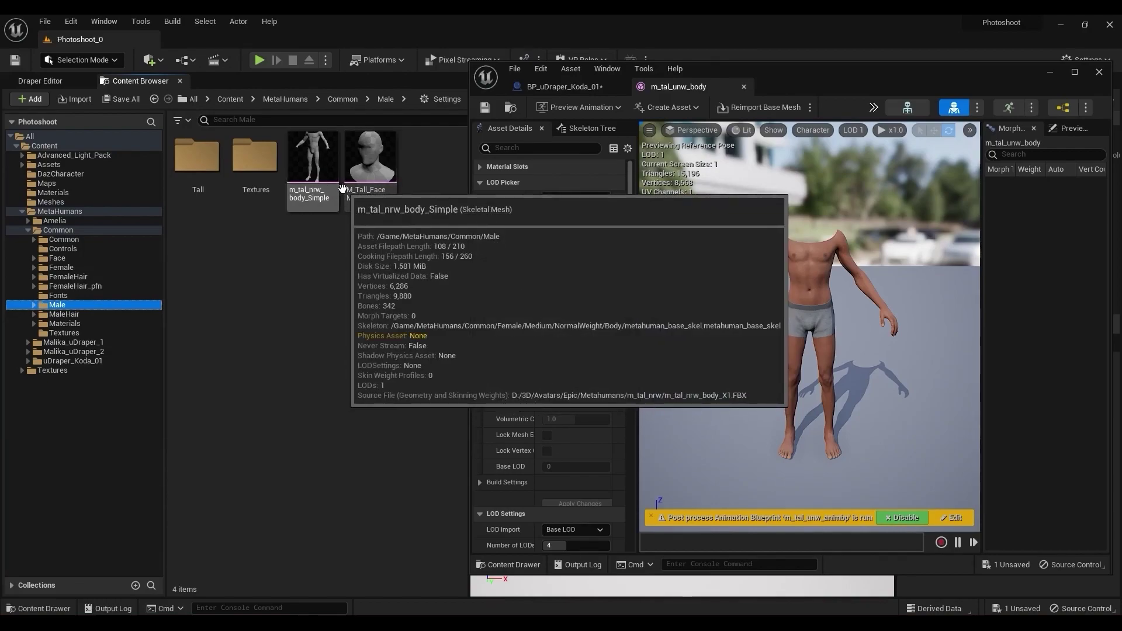
left_click(742, 87)
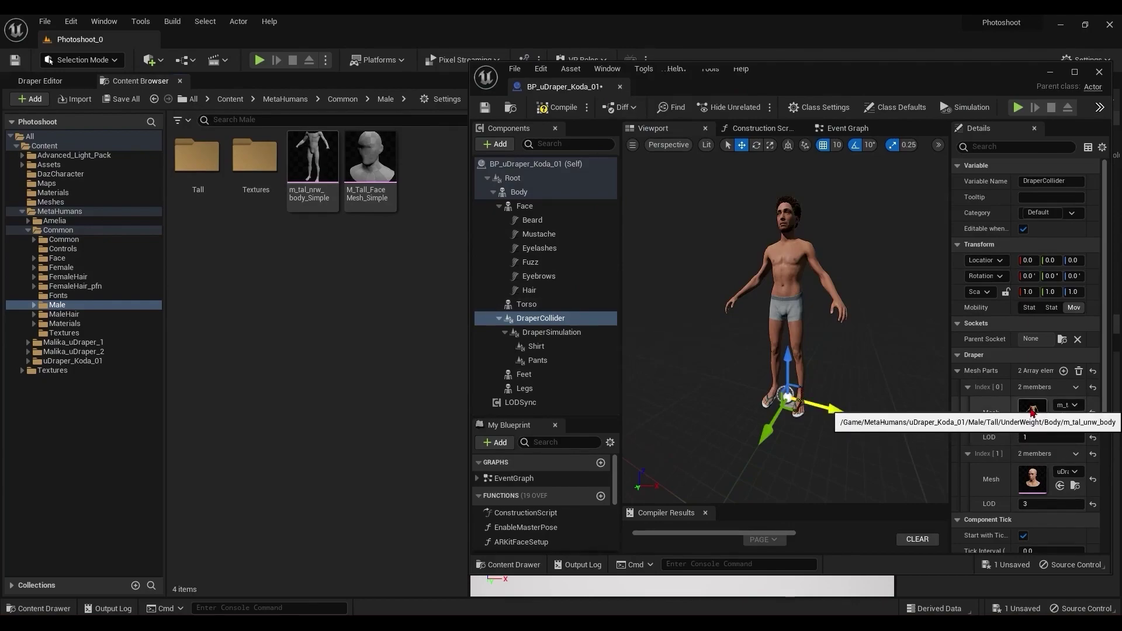
Step: Assign m_tal_nrw_body_Simple to Mesh Parts Index[0] with LOD 0
left_click(1069, 405)
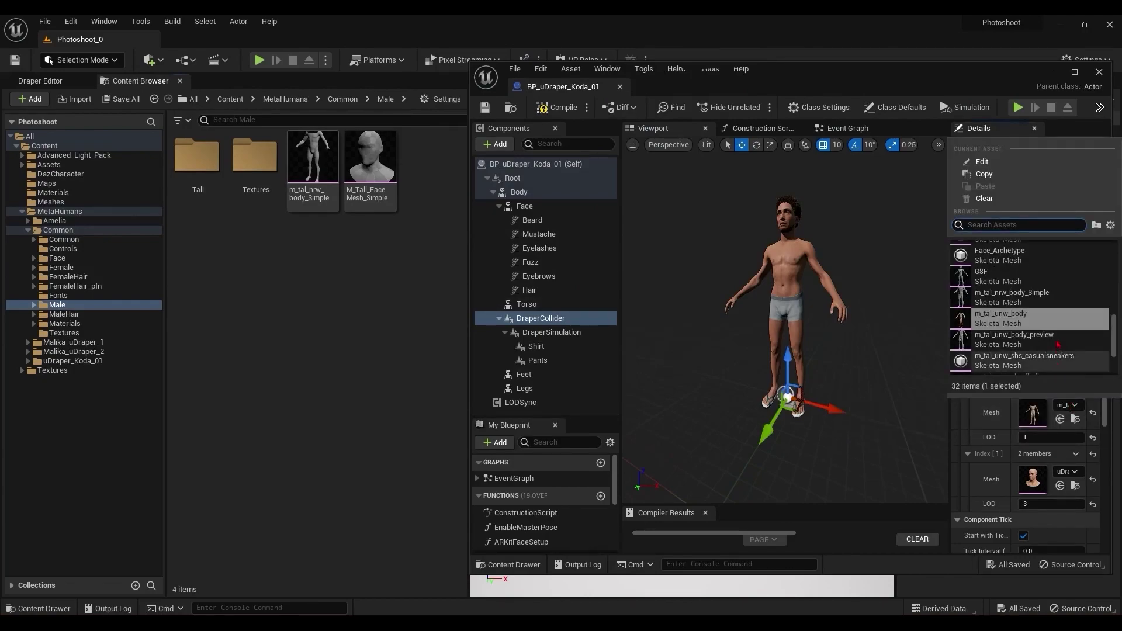
mouse_move(1044, 305)
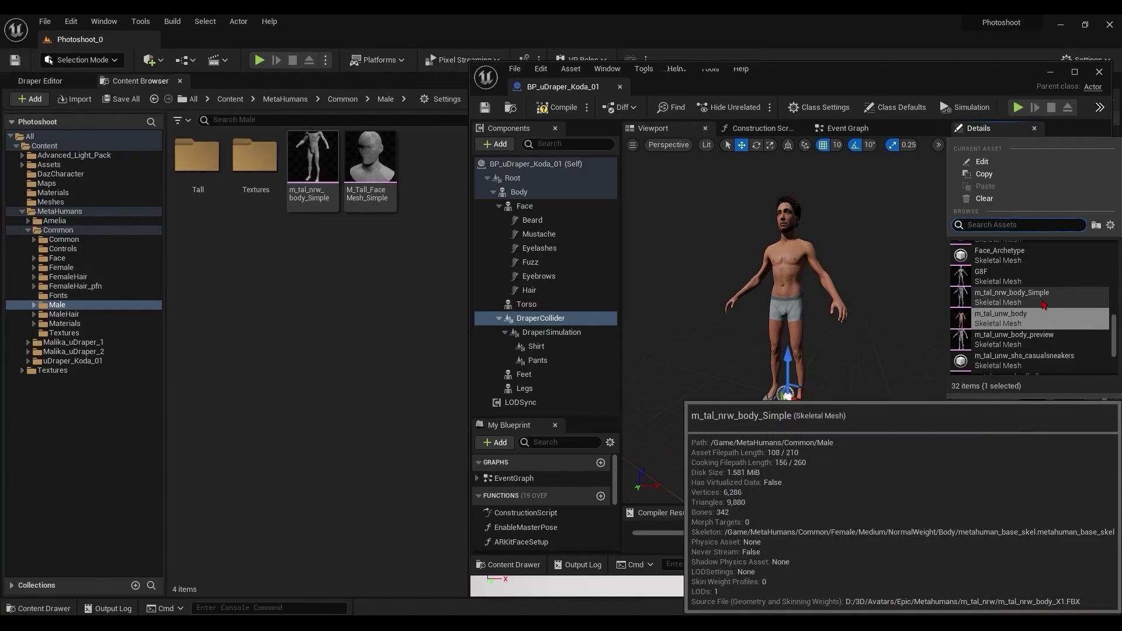
left_click(1044, 305)
left_click(313, 167)
left_click_drag(312, 166, 1040, 414)
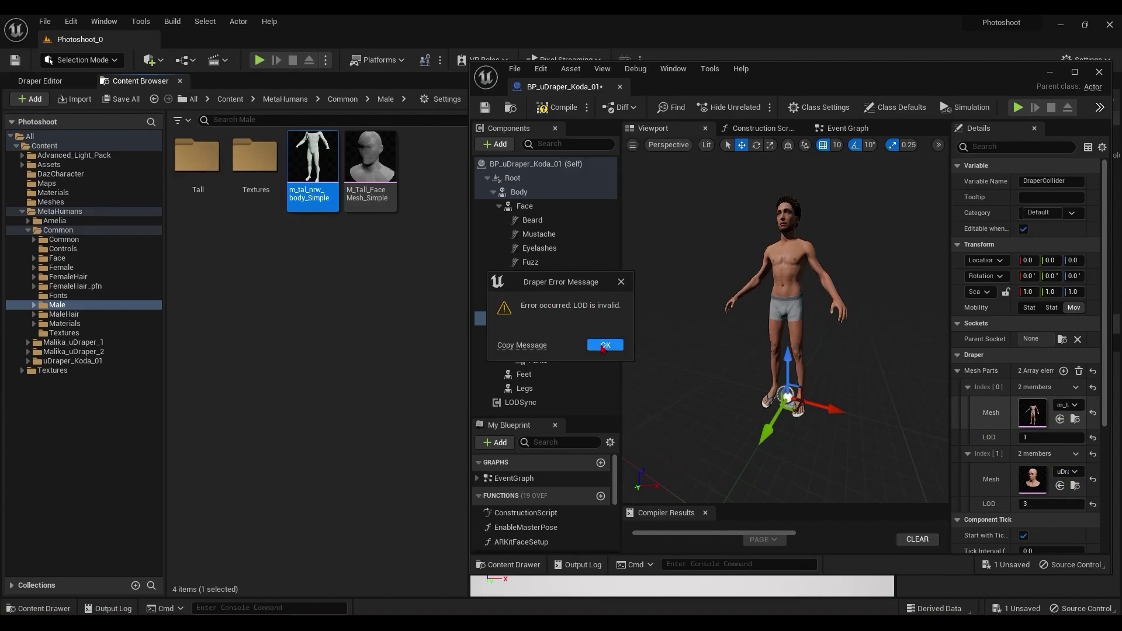
left_click(604, 345)
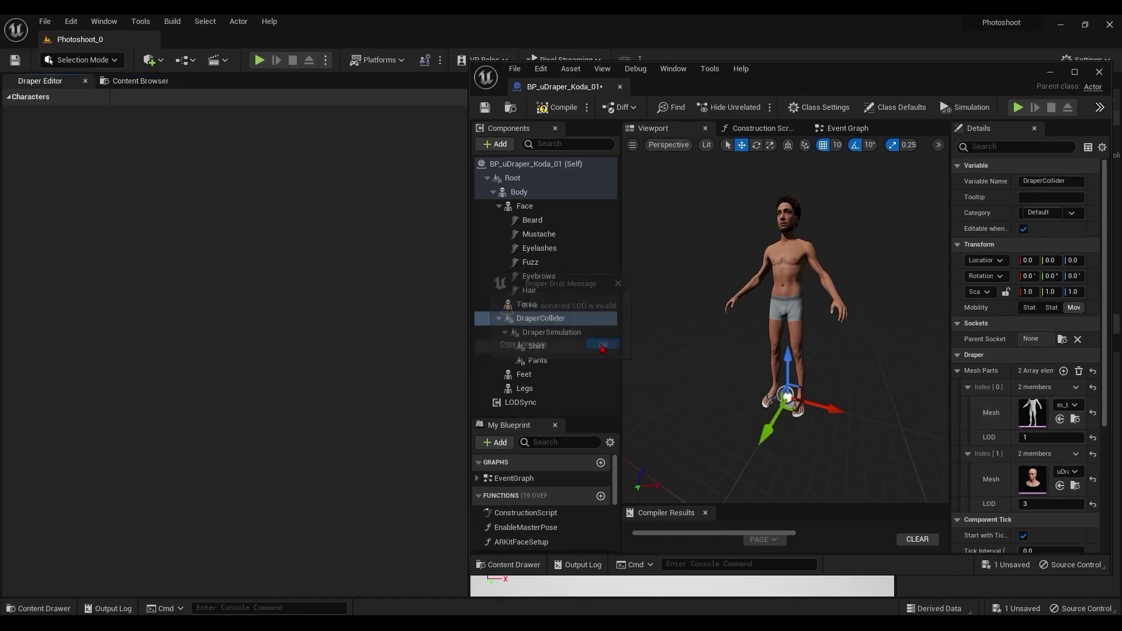
left_click(1054, 438)
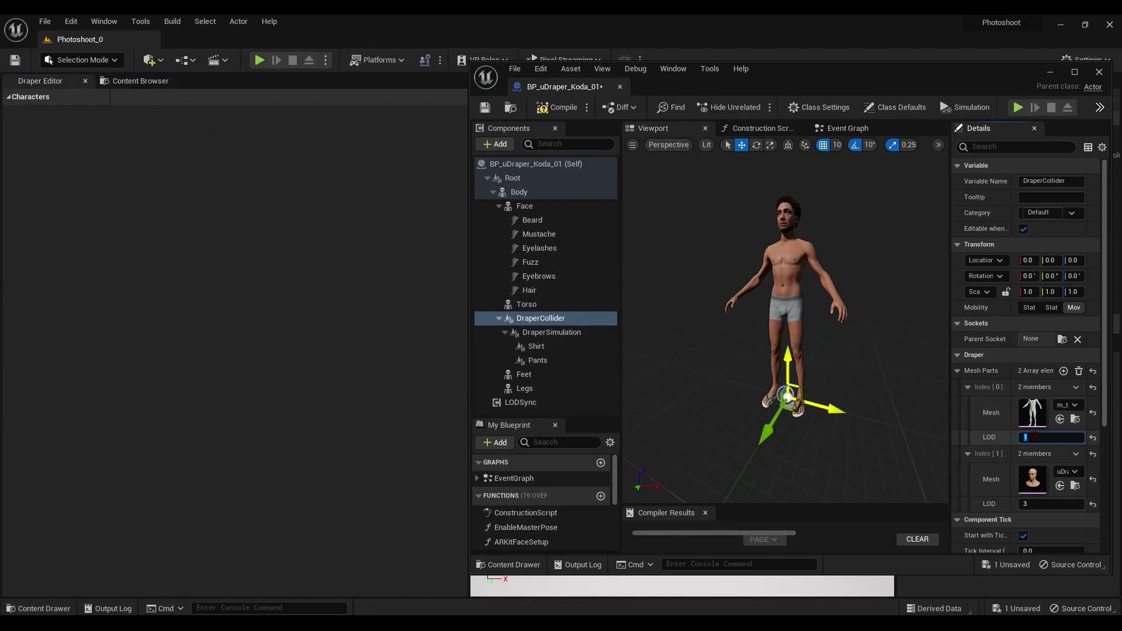
type("0")
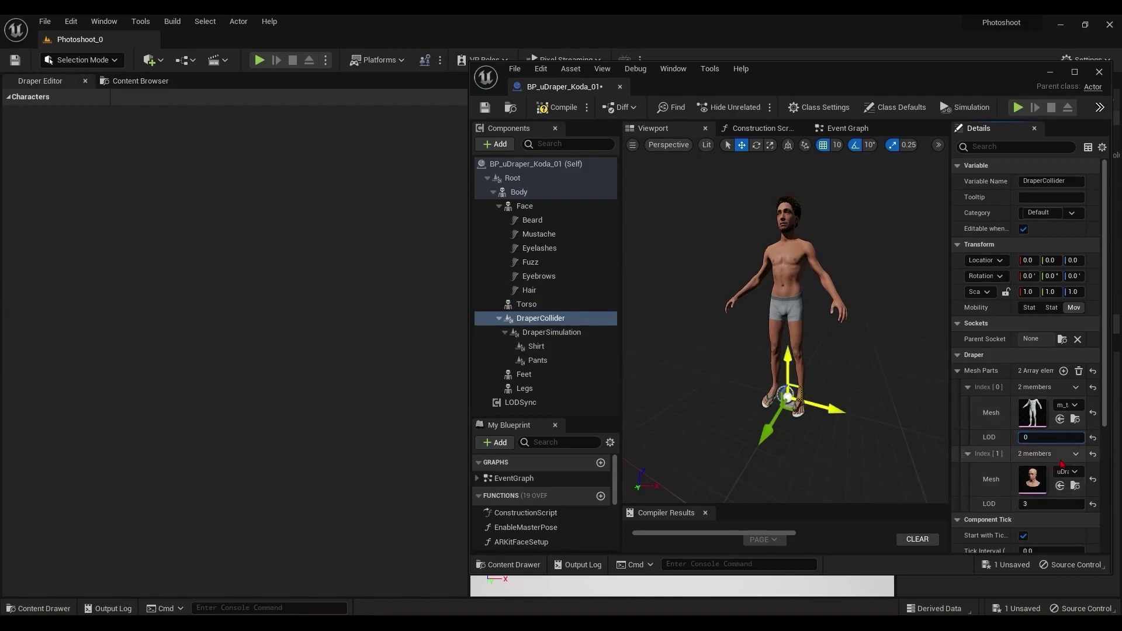
key("Return")
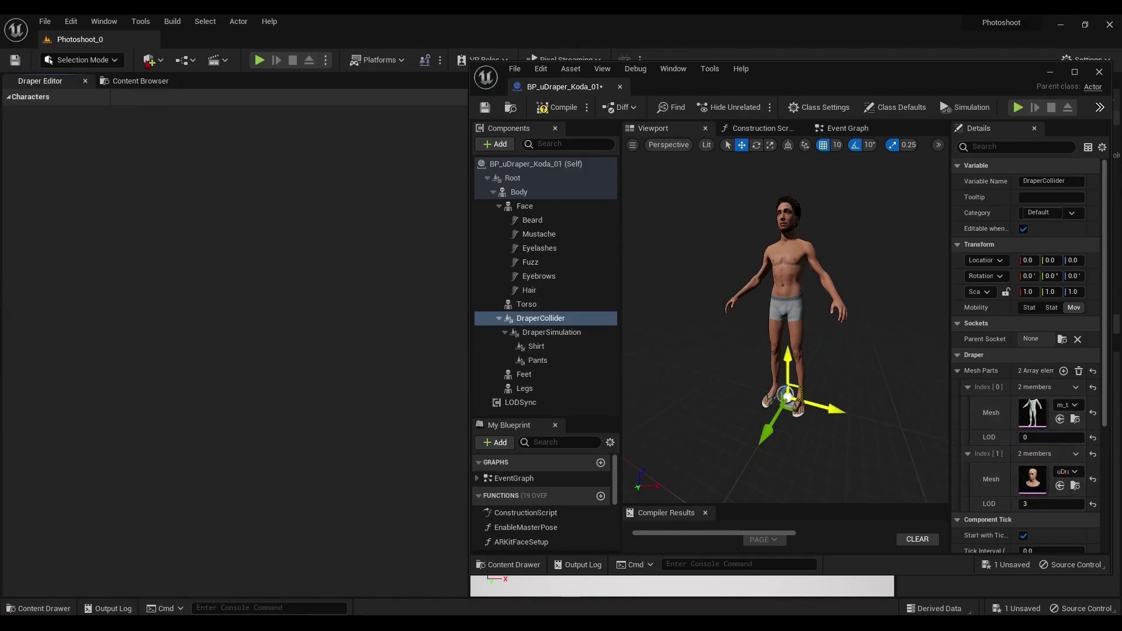
Step: Paste M_Tall_FaceMesh_Simple into Mesh Parts Index[1] and dismiss the invalid LOD error
left_click(141, 81)
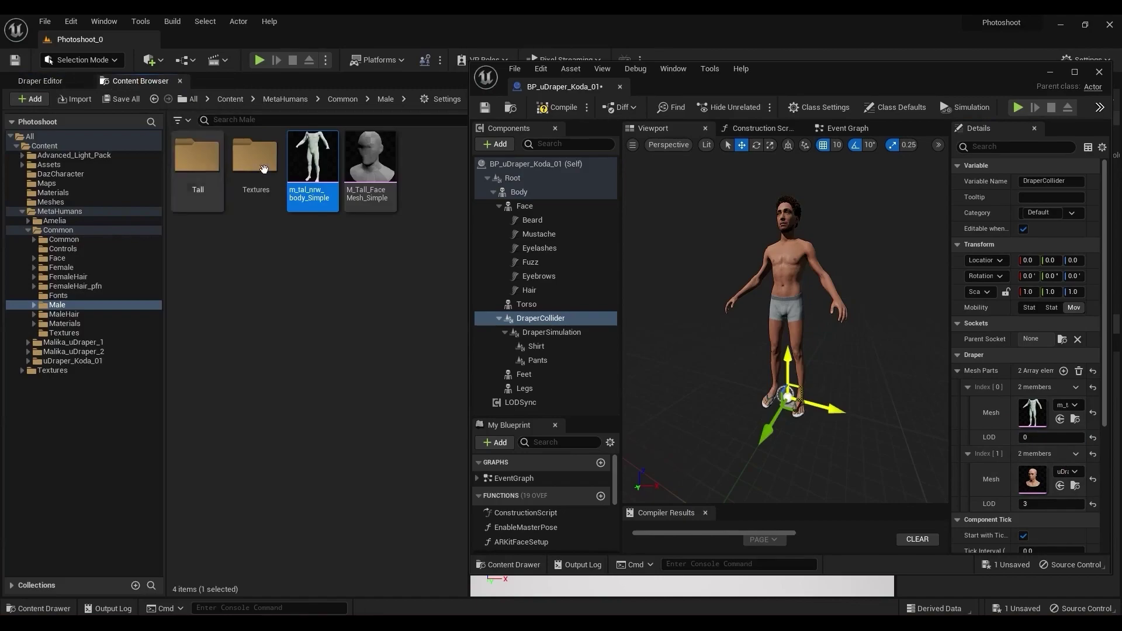
right_click(377, 178)
key("Escape")
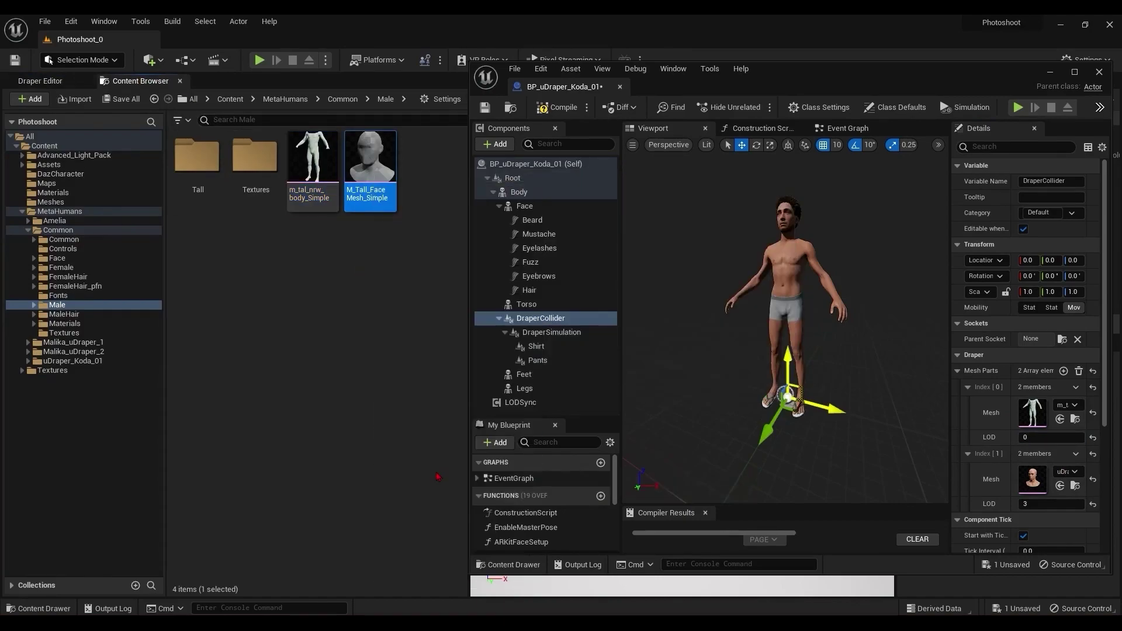
right_click(1005, 477)
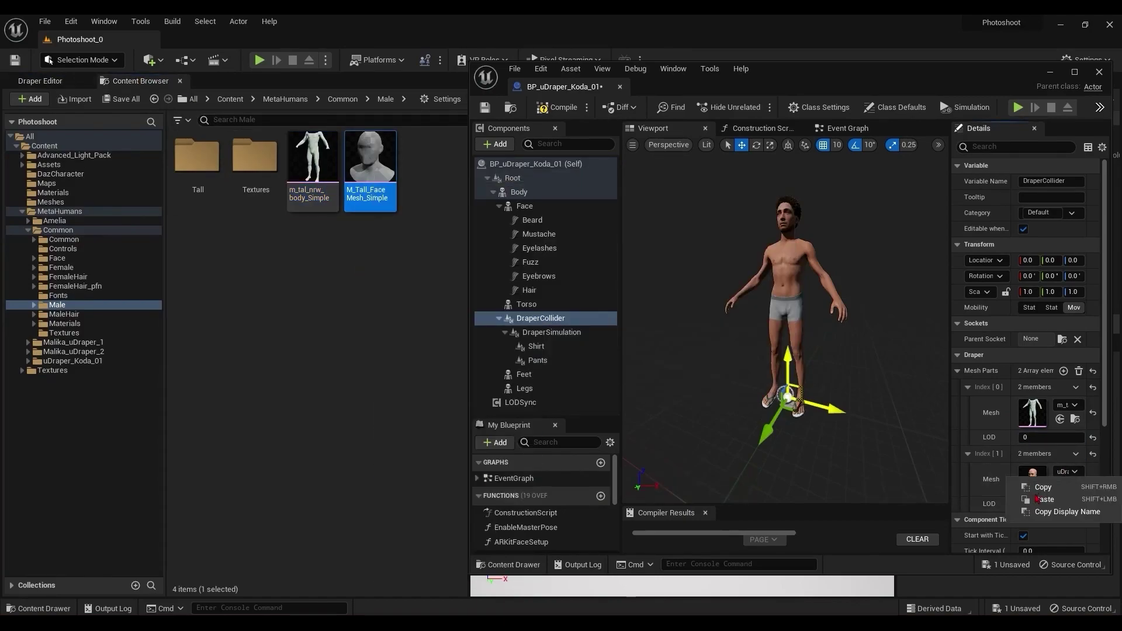
left_click(1034, 500)
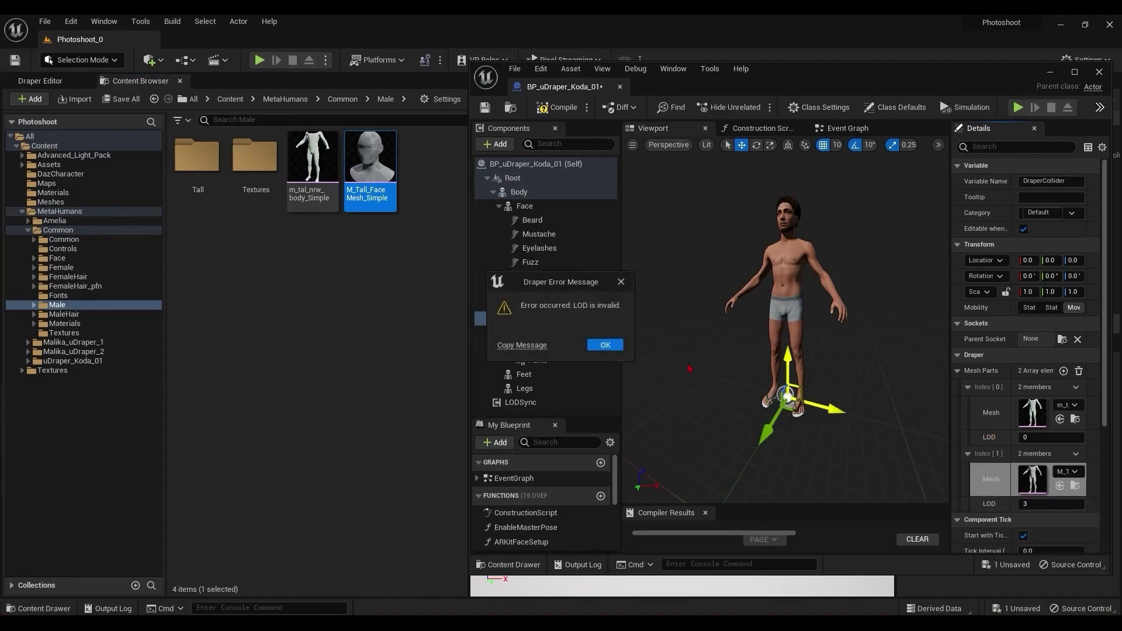
left_click(605, 345)
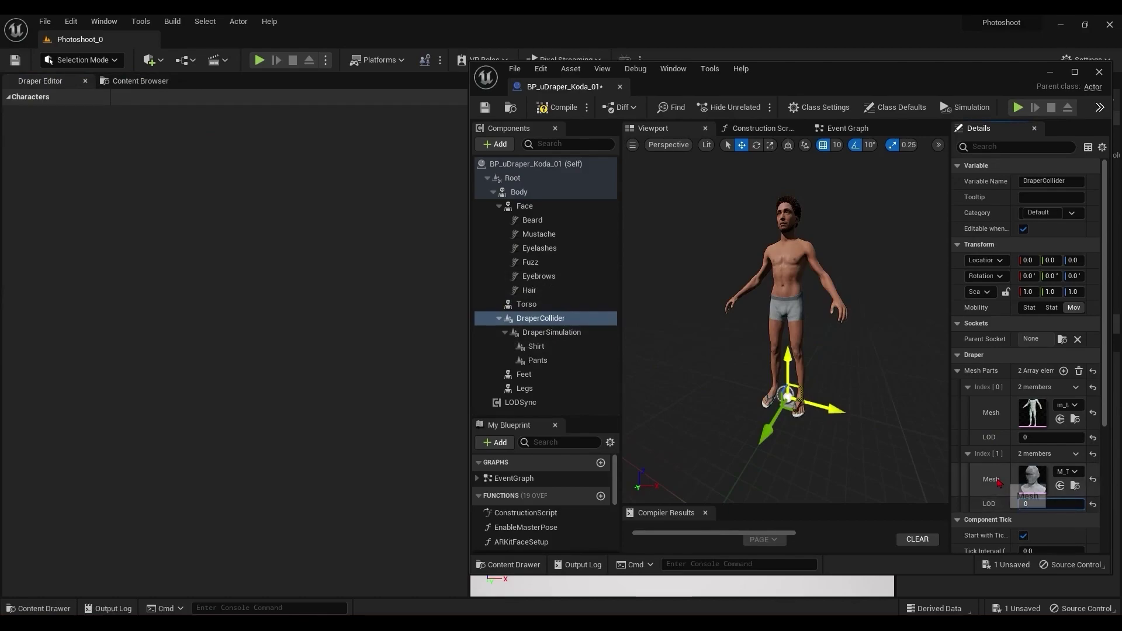
double_click(1032, 411)
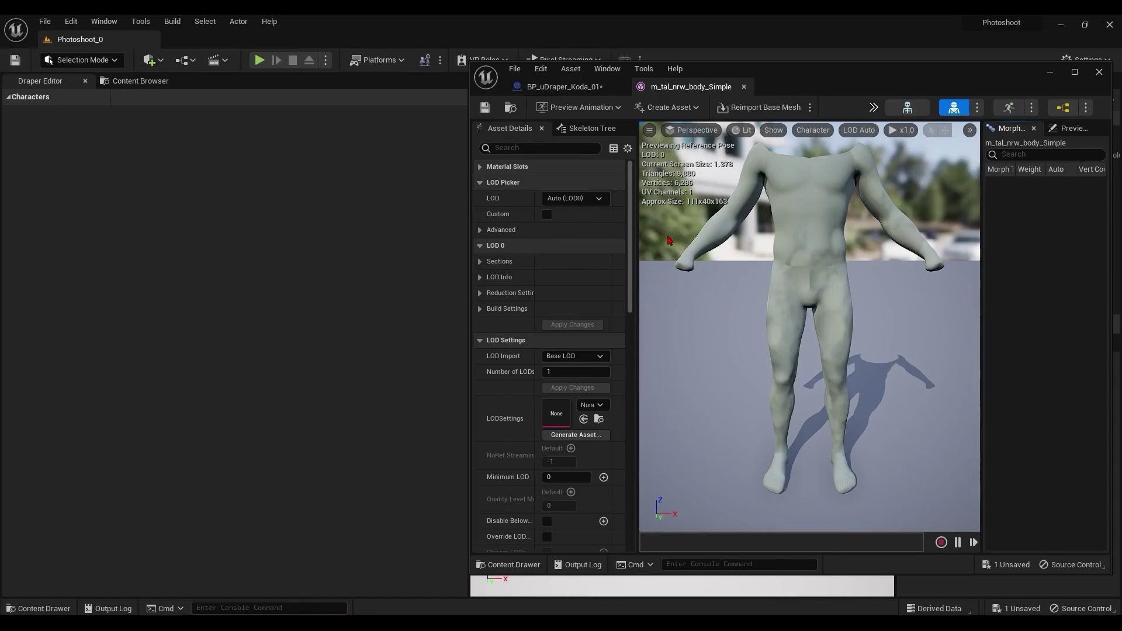
left_click(743, 87)
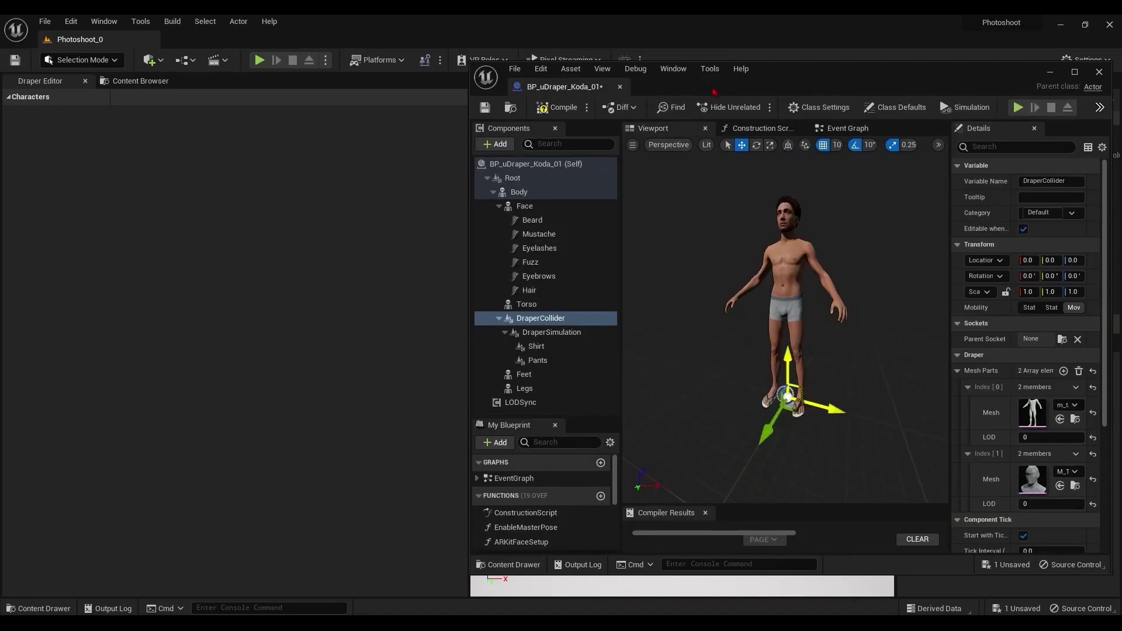
double_click(1030, 491)
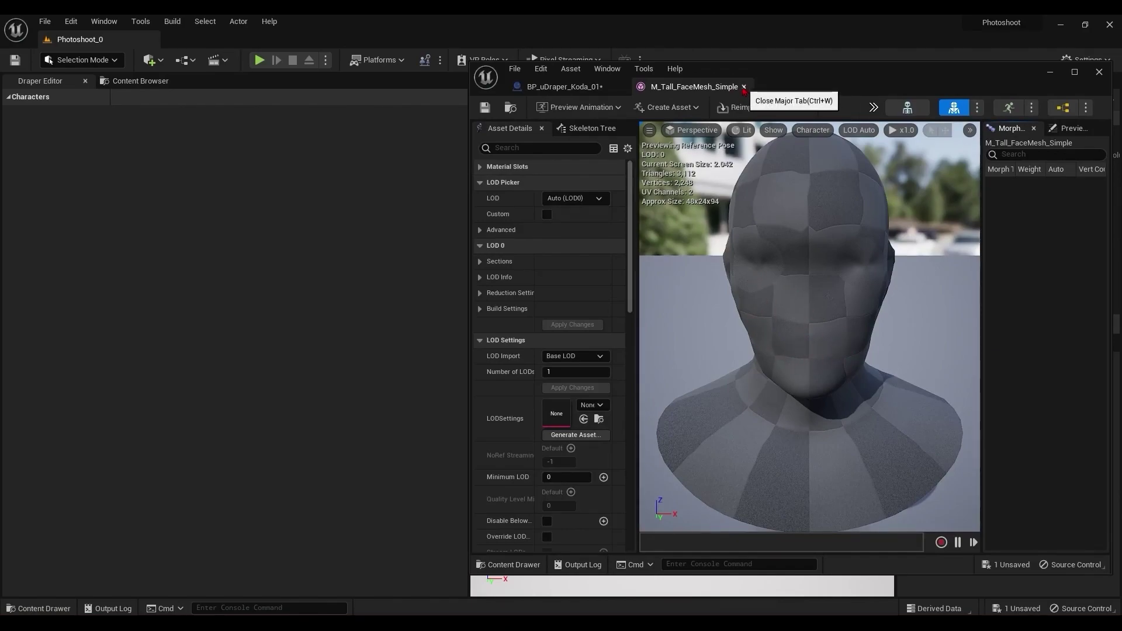
left_click(744, 87)
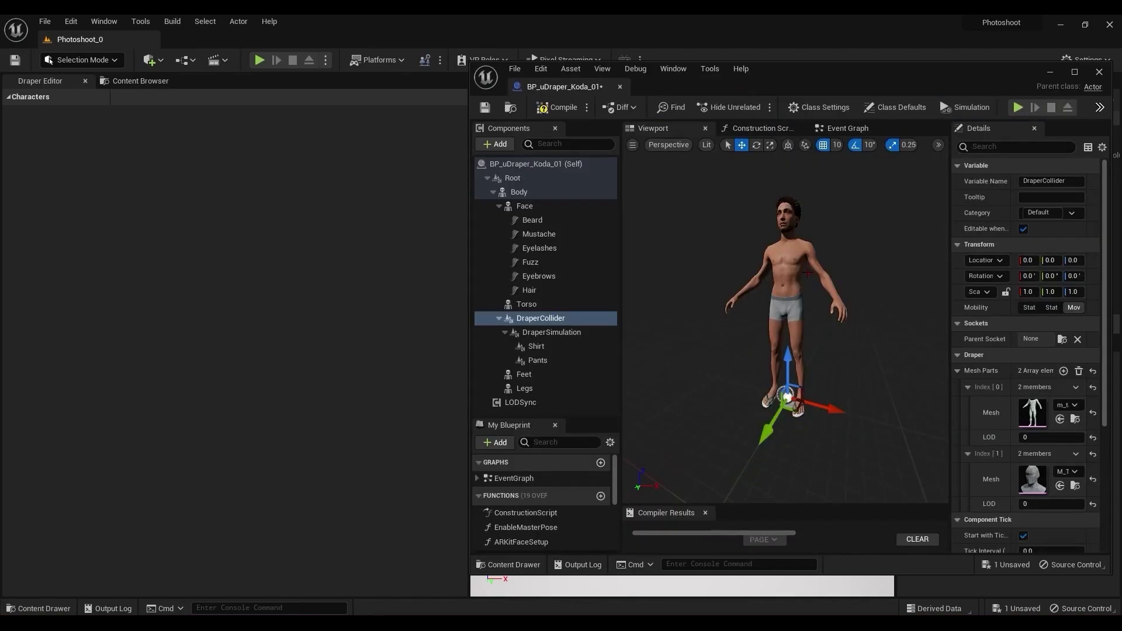
Step: Add a third Mesh Parts entry, then delete it again
left_click(1063, 372)
left_click(967, 521)
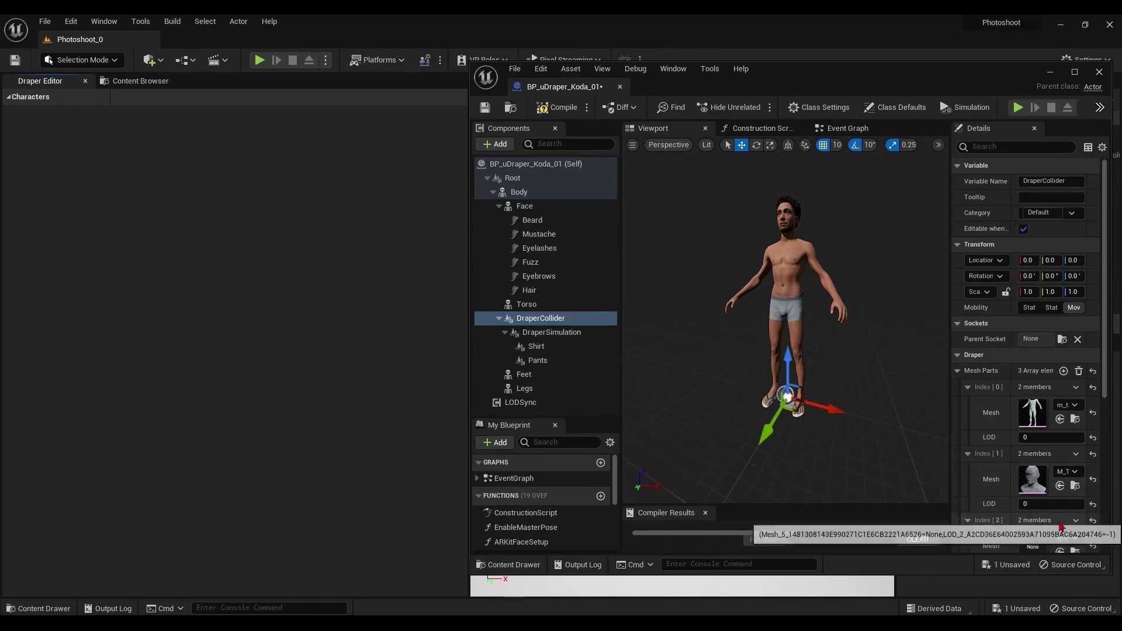
left_click(1075, 520)
left_click(1092, 551)
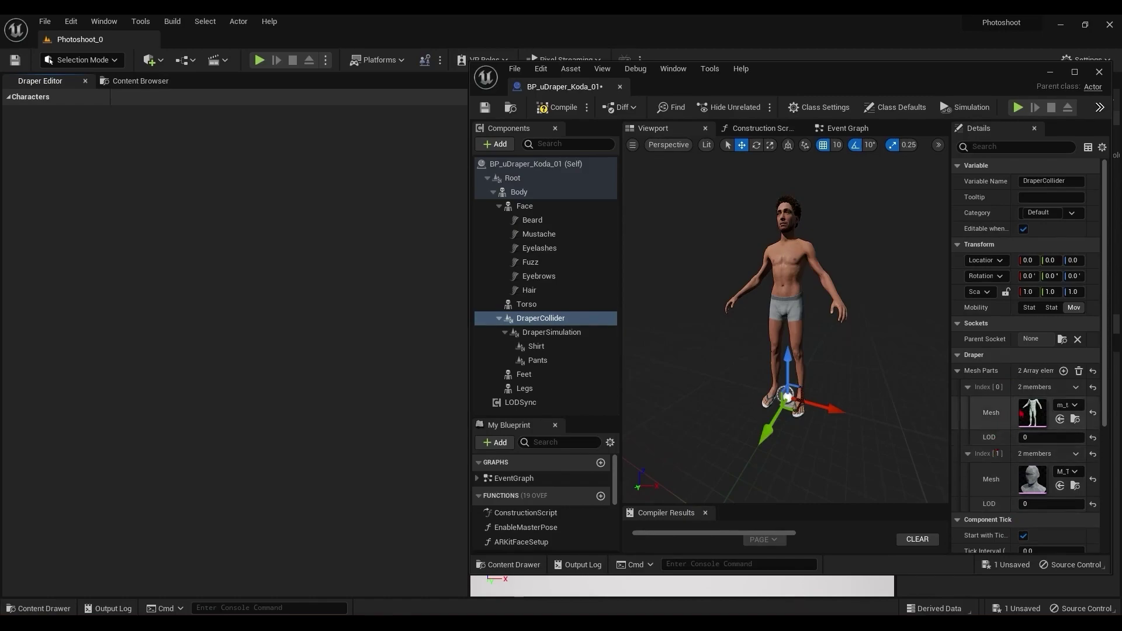
Step: Browse the skeletal mesh list for Mesh Parts Index[0]
left_click(1067, 405)
mouse_move(1044, 366)
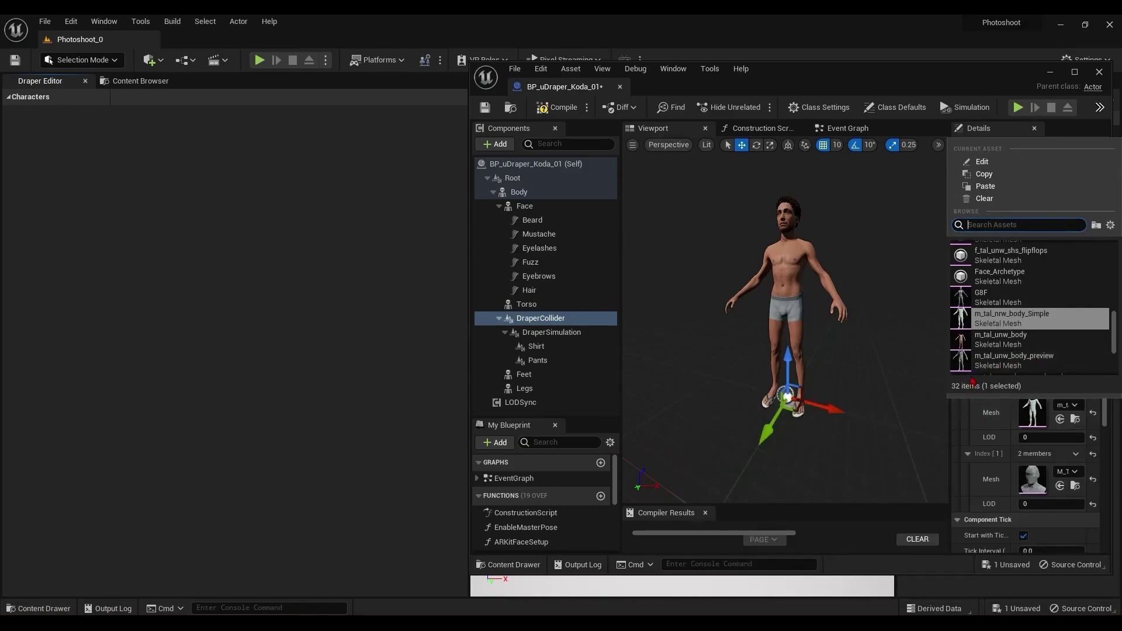
mouse_move(972, 379)
Step: Set the Shirt's pattern folder to Patterns/mens-checkershirt, decline UV wrapping, and turn Wrap off
left_click(560, 350)
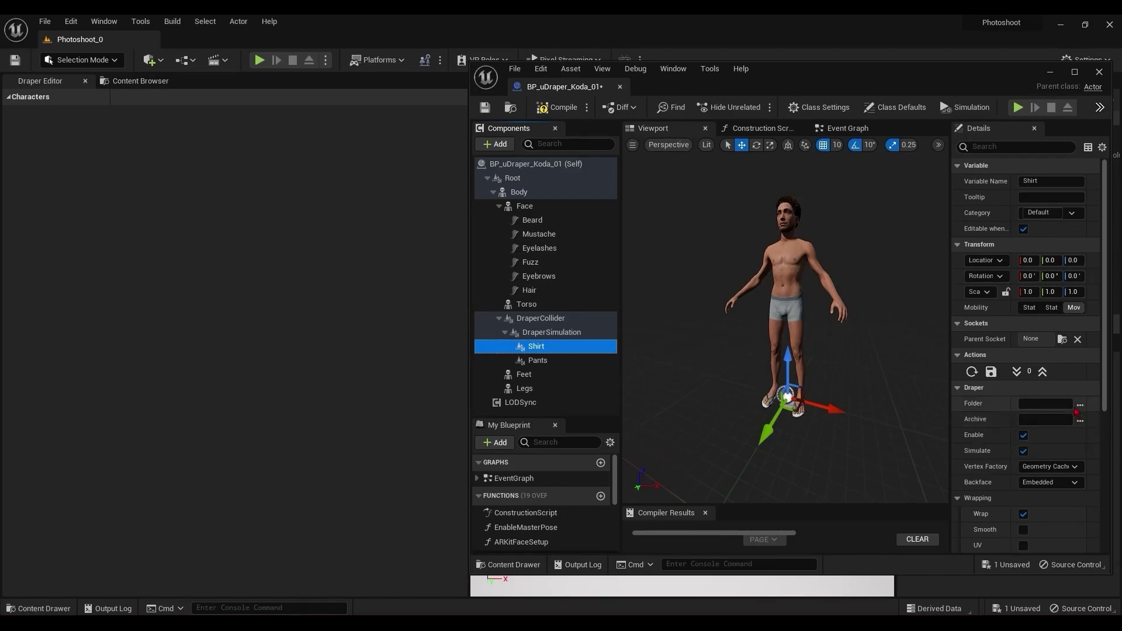
left_click(1079, 404)
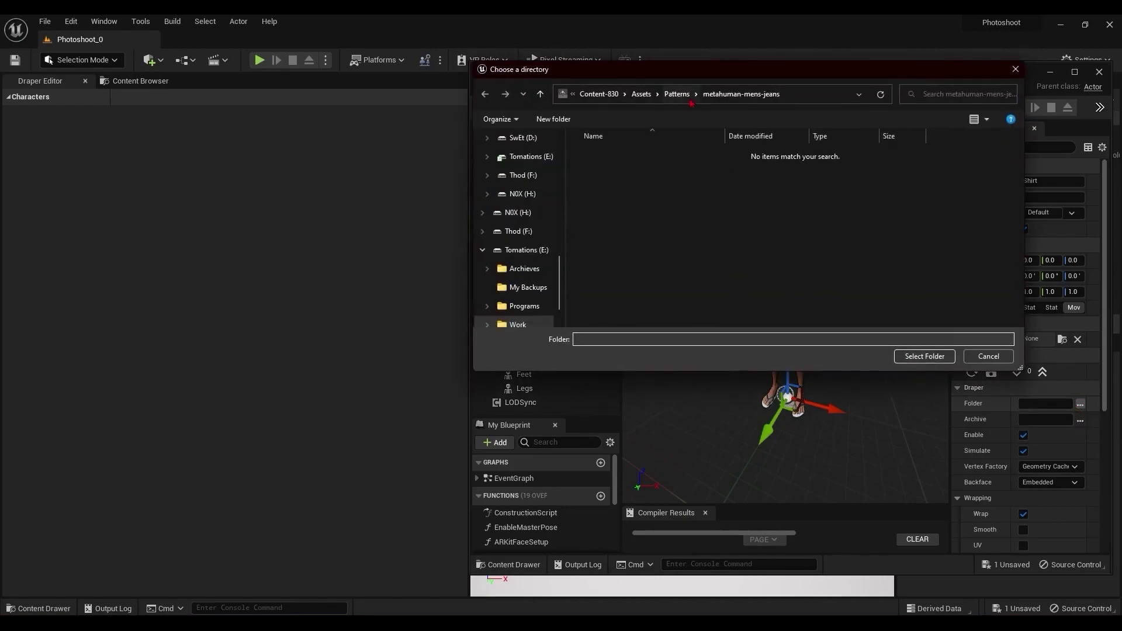
left_click(694, 91)
double_click(640, 210)
left_click(925, 357)
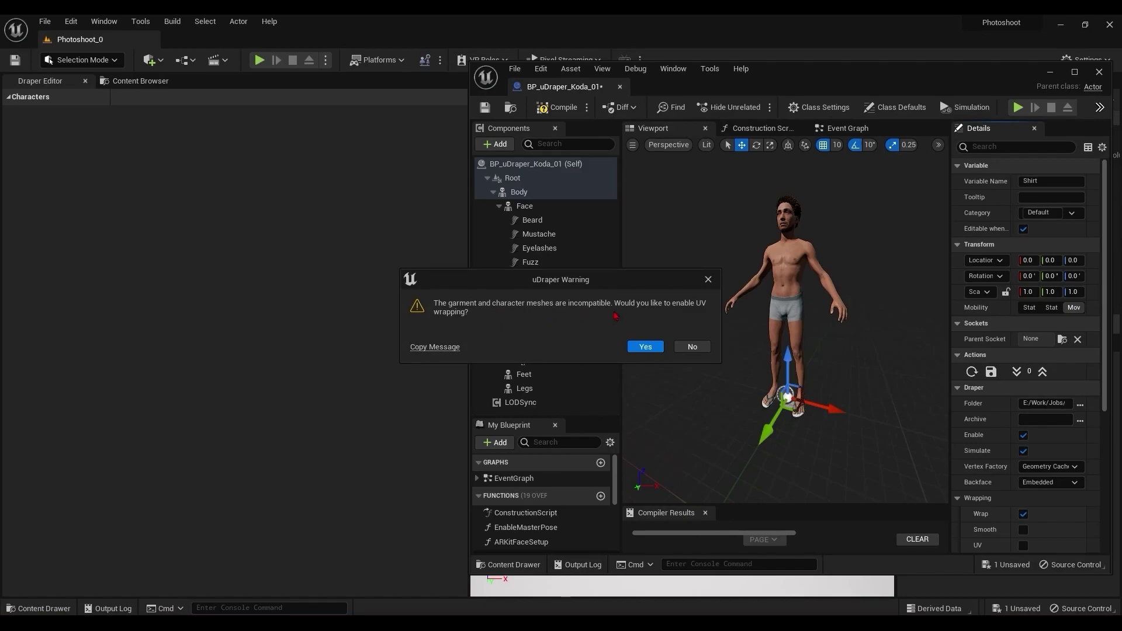
left_click(695, 347)
left_click(703, 348)
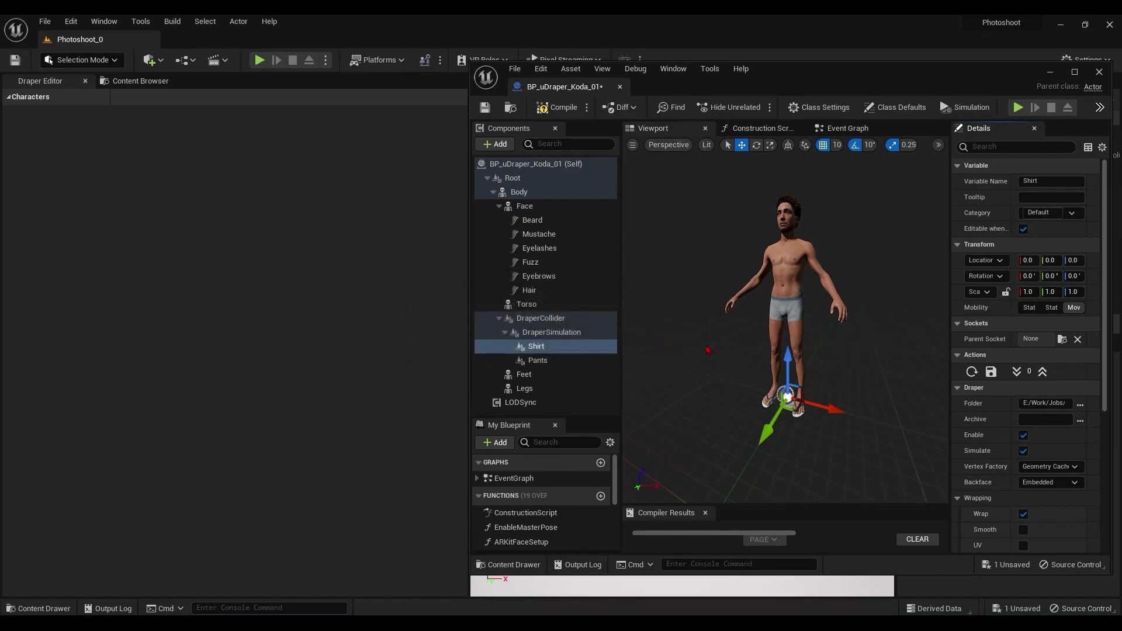
left_click(1023, 514)
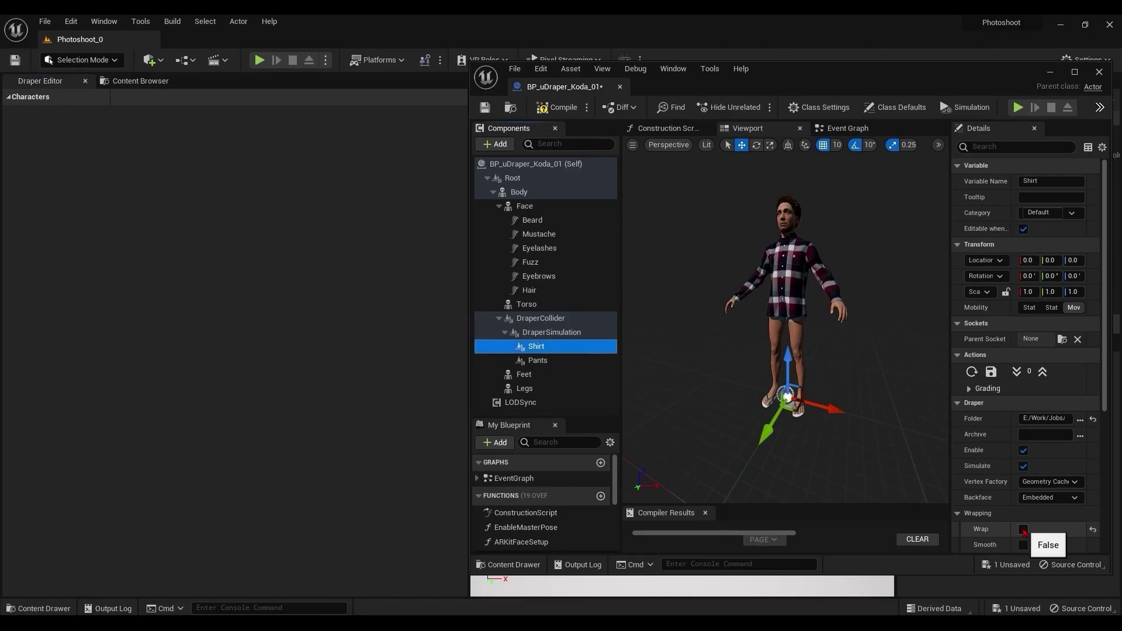
key("Down")
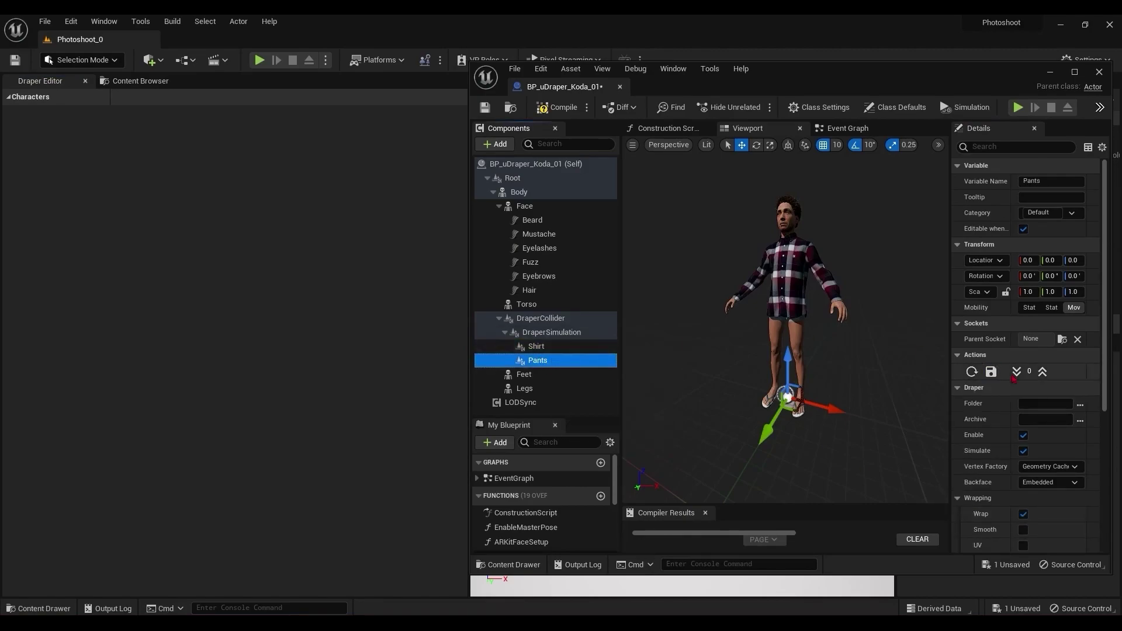
Step: Turn off Wrap on Pants, set its pattern folder to metahuman-mens-jeans, and close the blueprint
left_click(1023, 514)
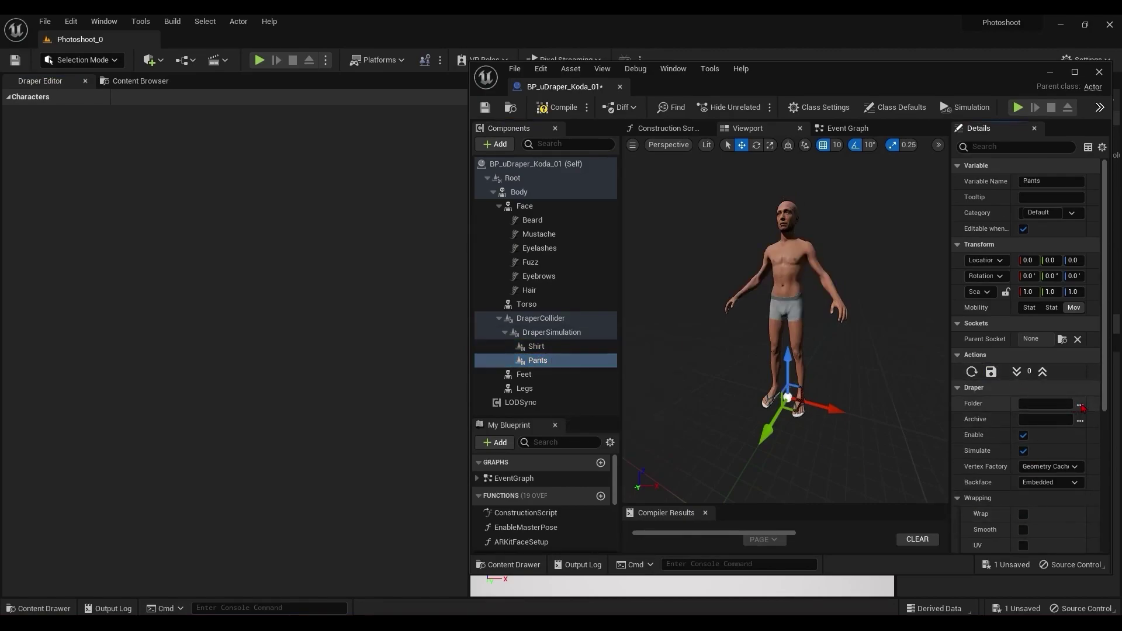
left_click(1080, 404)
left_click(698, 94)
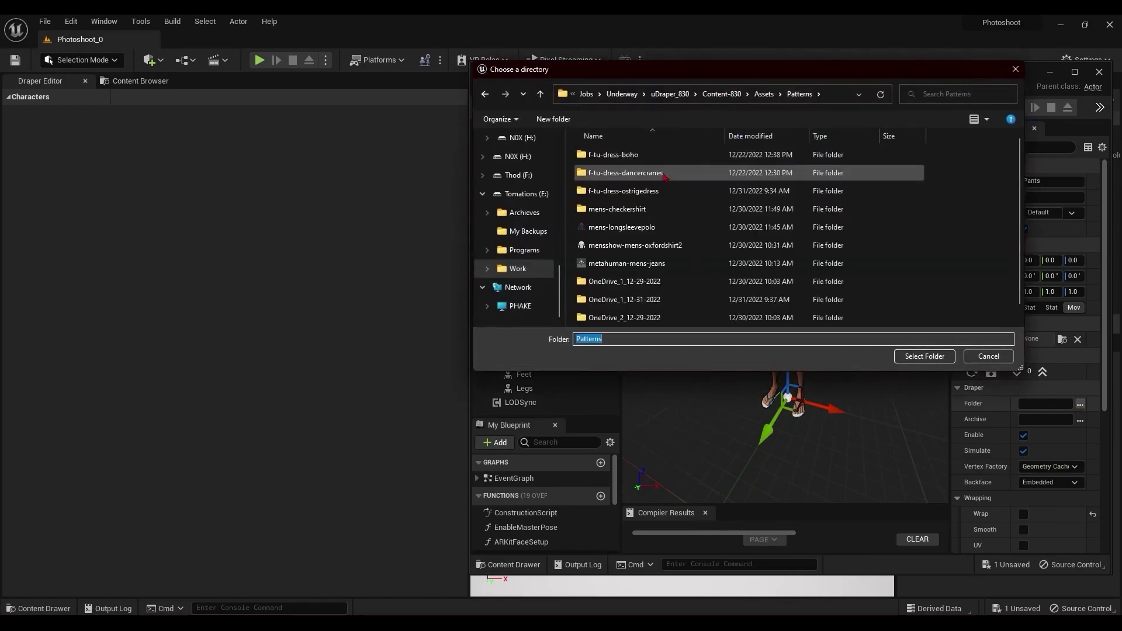
double_click(627, 263)
left_click(923, 356)
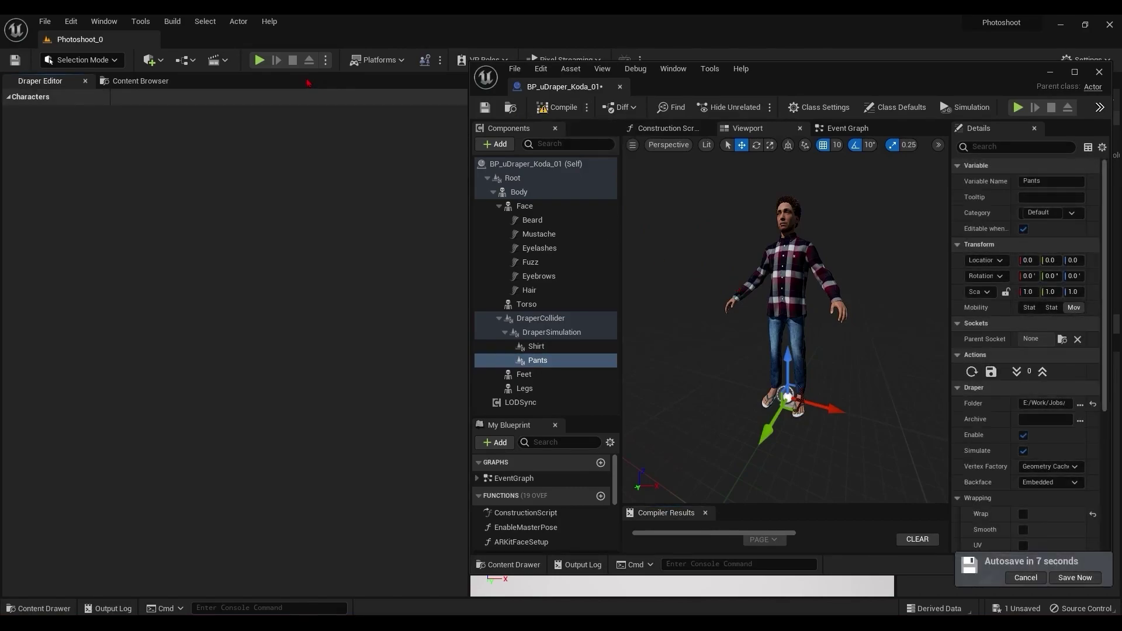
left_click(140, 81)
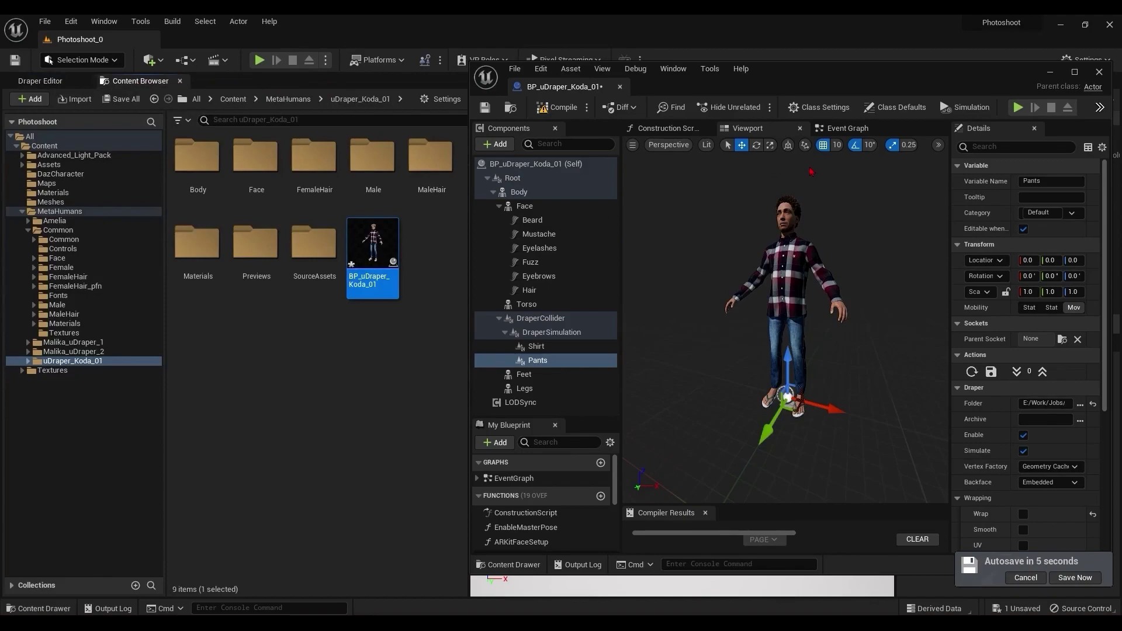
left_click(1099, 71)
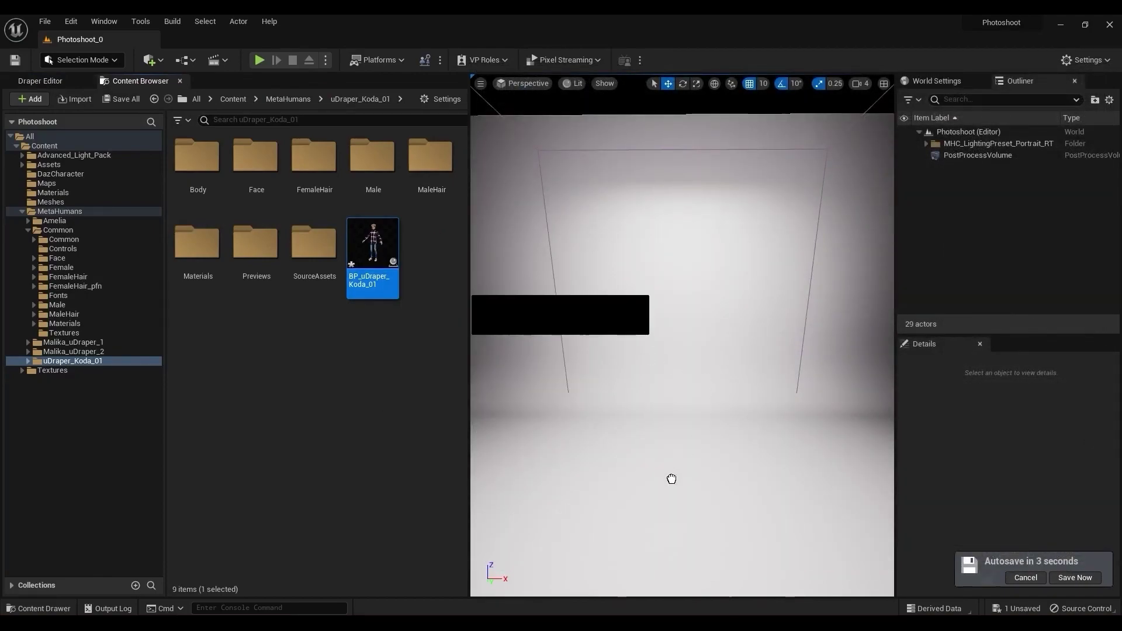
Step: Place BP_uDraper_Koda_01 in the level and select its Pants component in the enlarged component tree
left_click_drag(685, 487, 685, 486)
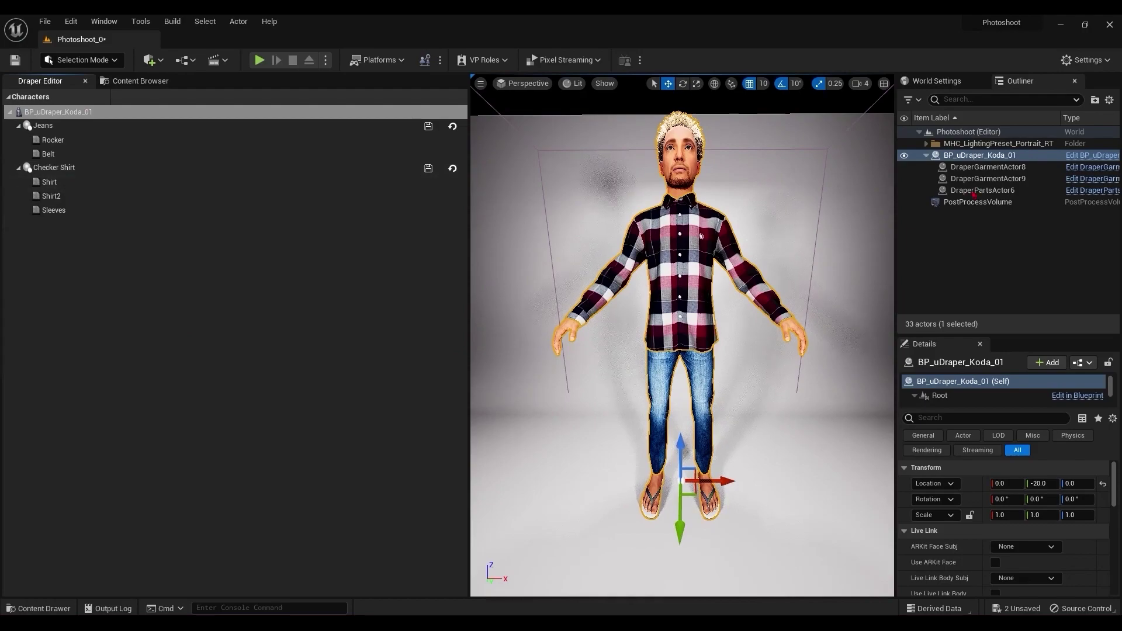
left_click_drag(950, 335, 950, 201)
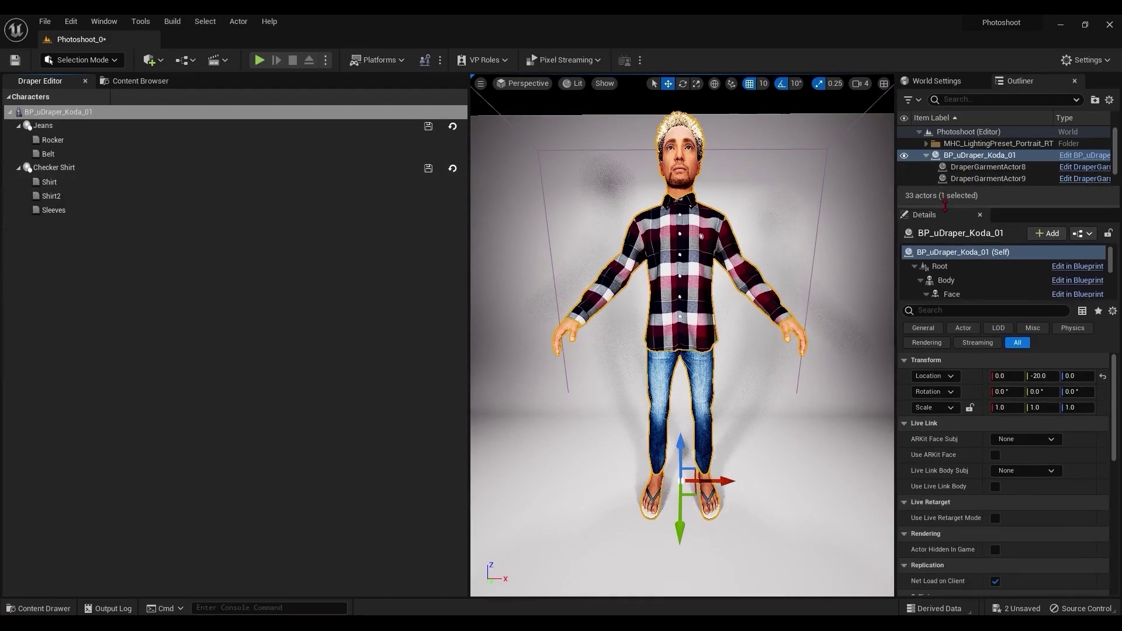
left_click_drag(981, 299, 981, 502)
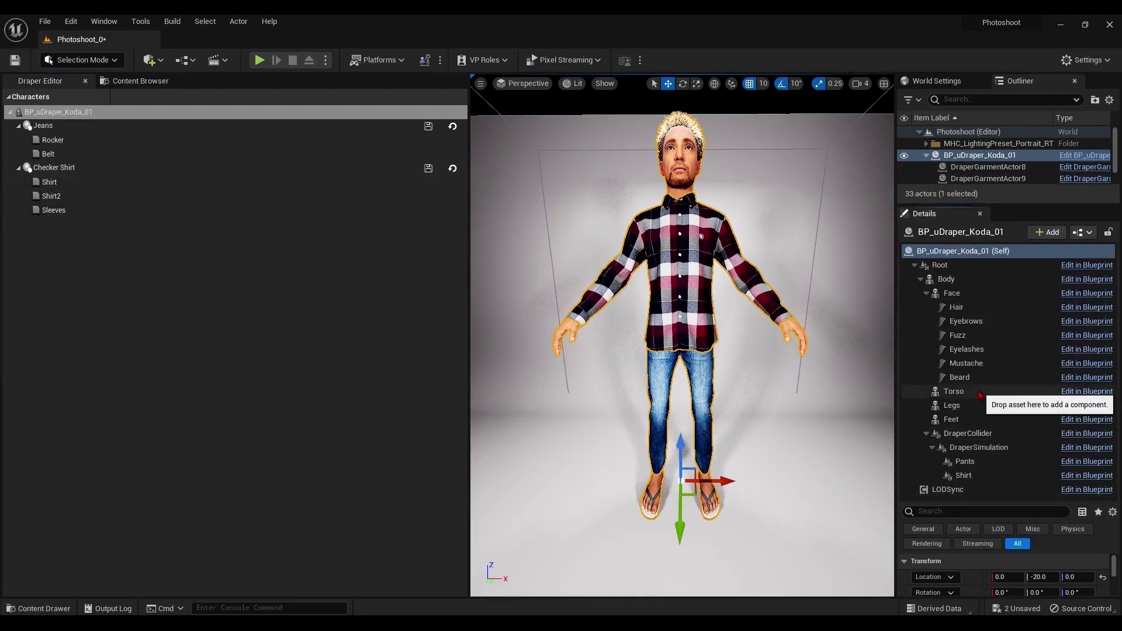
left_click(965, 461)
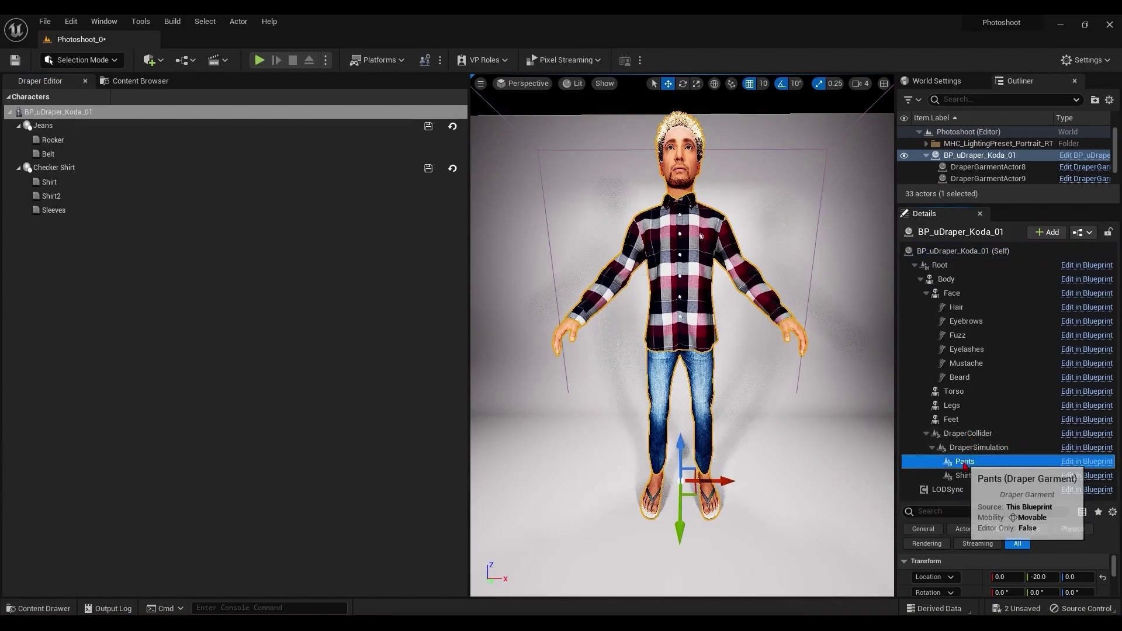
scroll(977, 562, "down", 1)
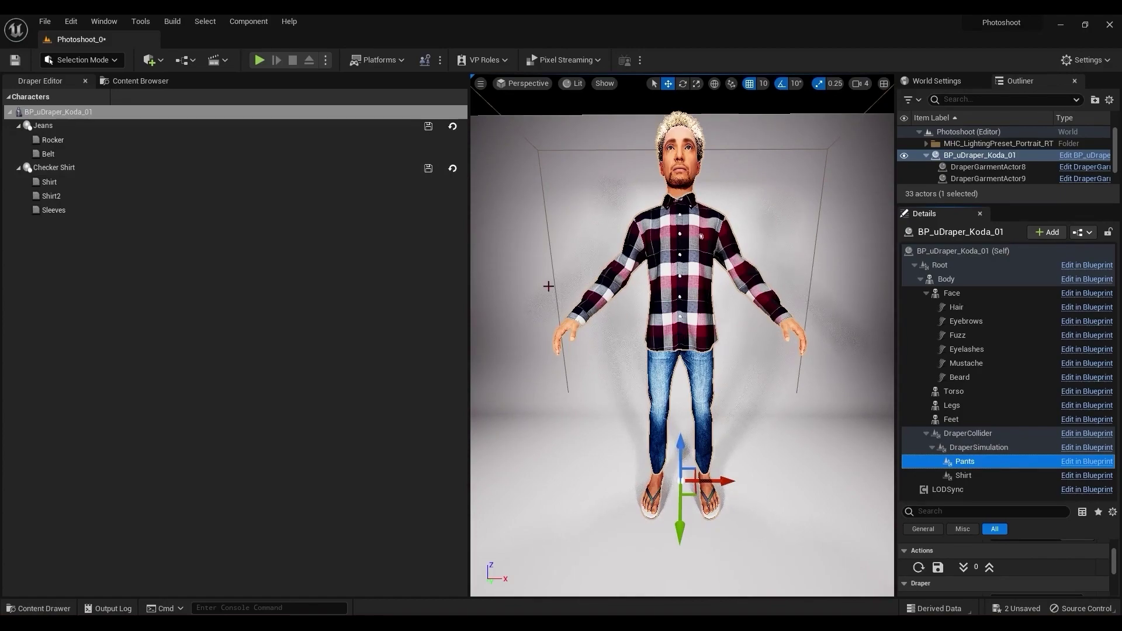
Step: Play the level to watch Koda's shirt and jeans simulate, then stop the session
left_click(259, 60)
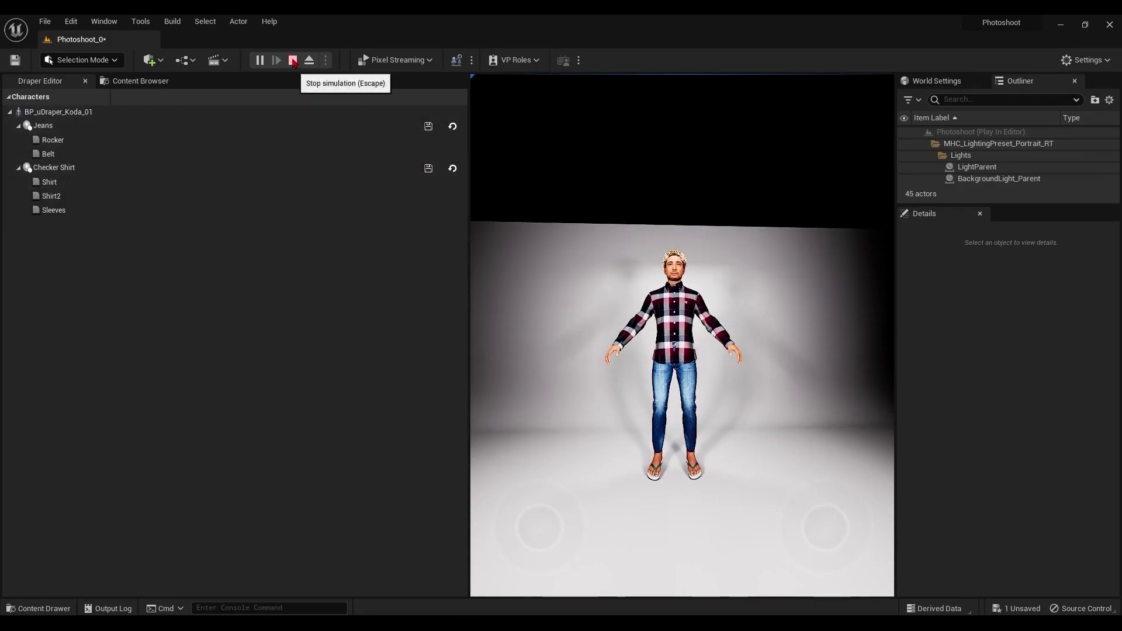
left_click(292, 60)
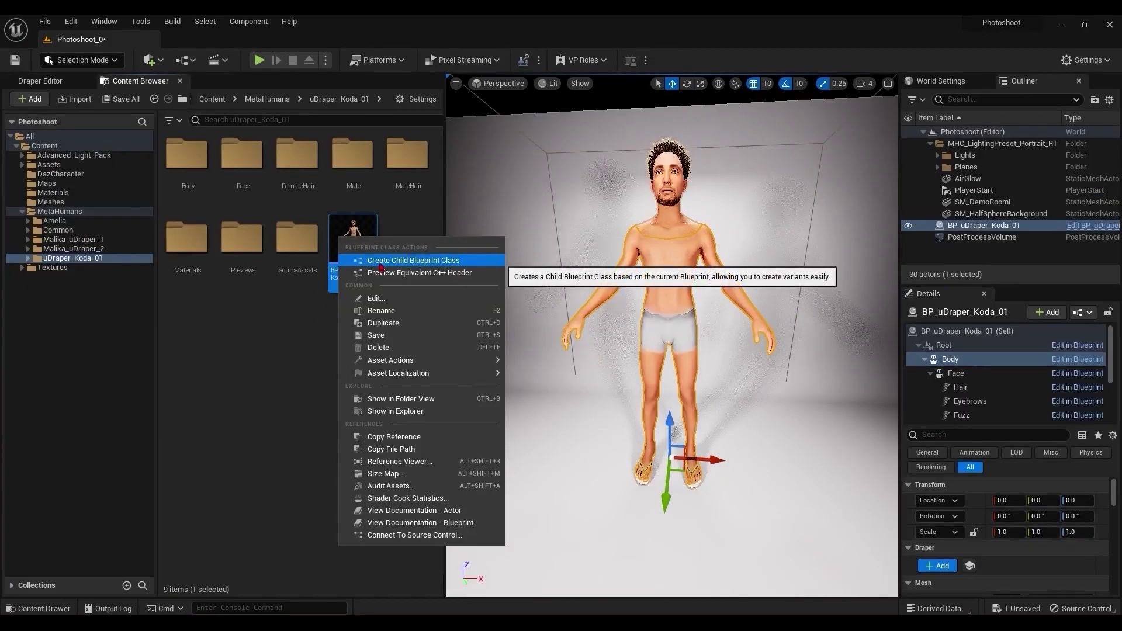
Step: Create a child blueprint of BP_uDraper_Koda_01, add Draper to its Body, and play-test it
left_click(379, 260)
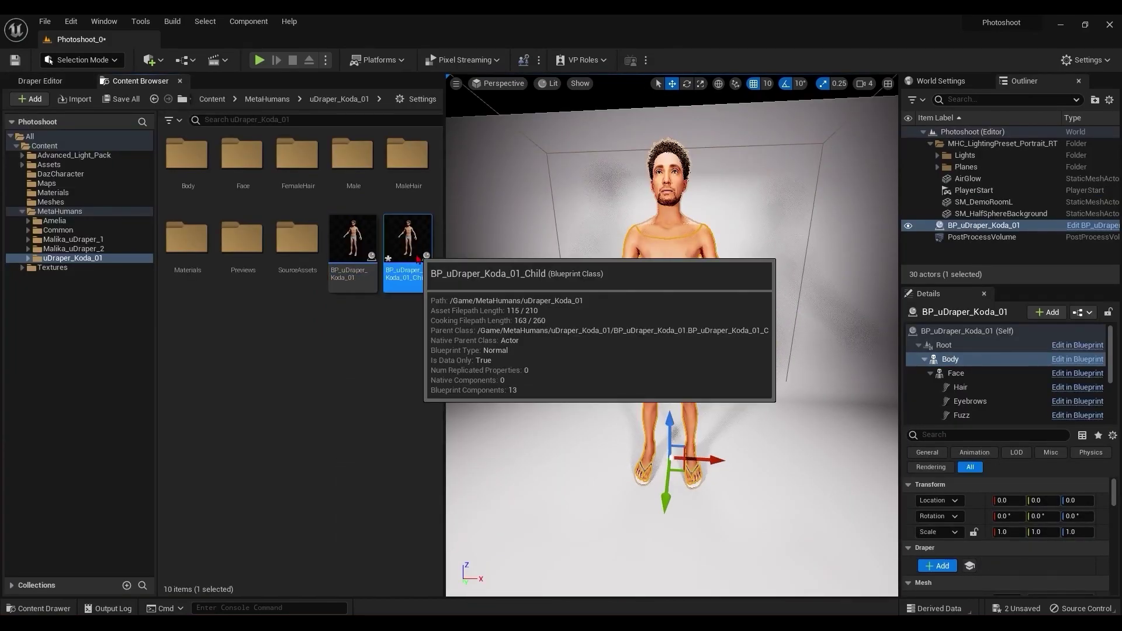
double_click(417, 257)
left_click(476, 229)
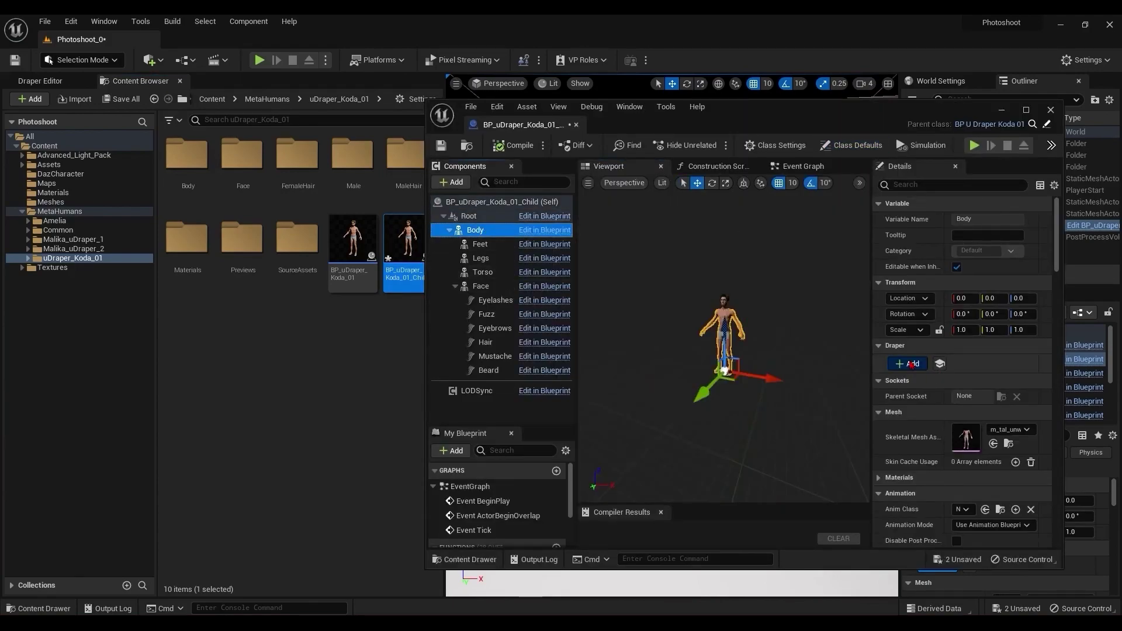
left_click(910, 364)
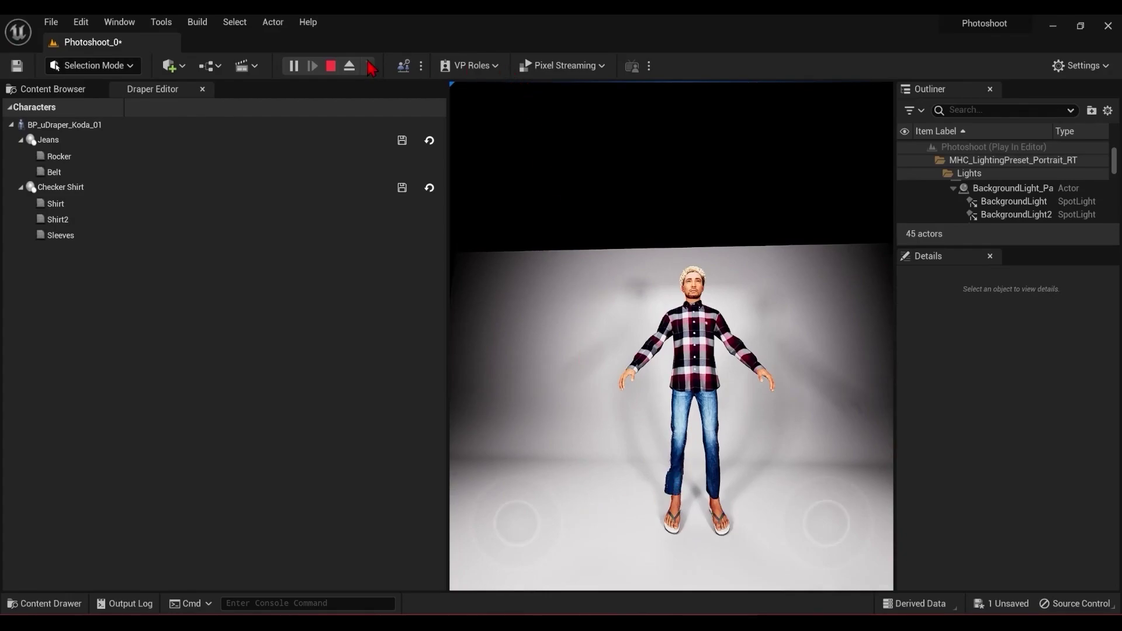
left_click(330, 66)
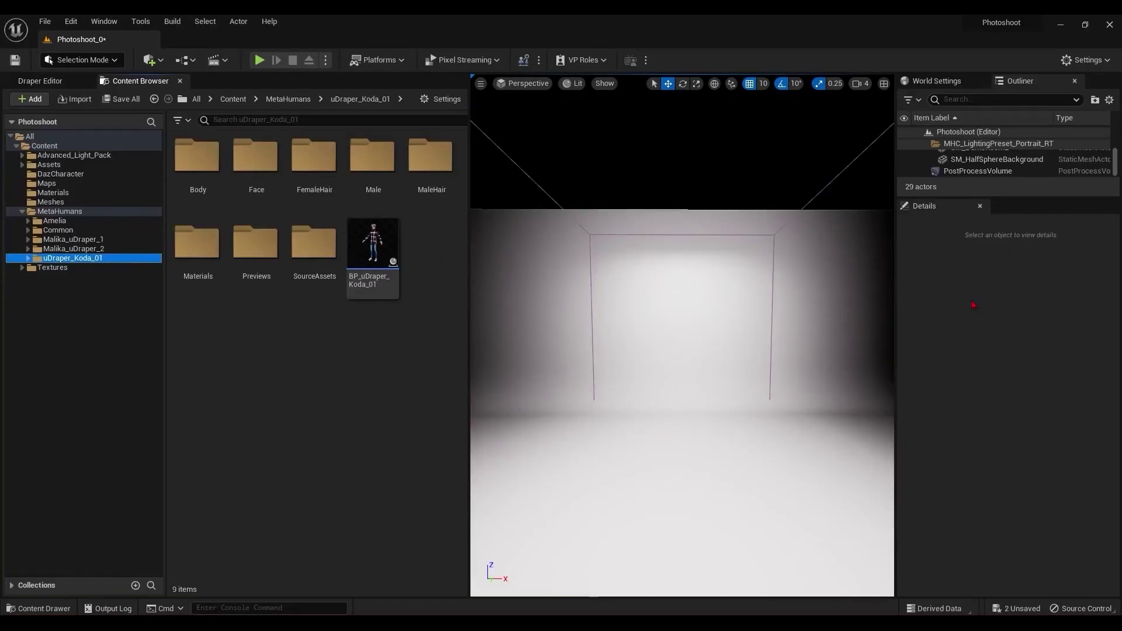
Step: Place the G8F character from DazCharacter in the level and add Draper, accepting the vertex-count warning
left_click(61, 174)
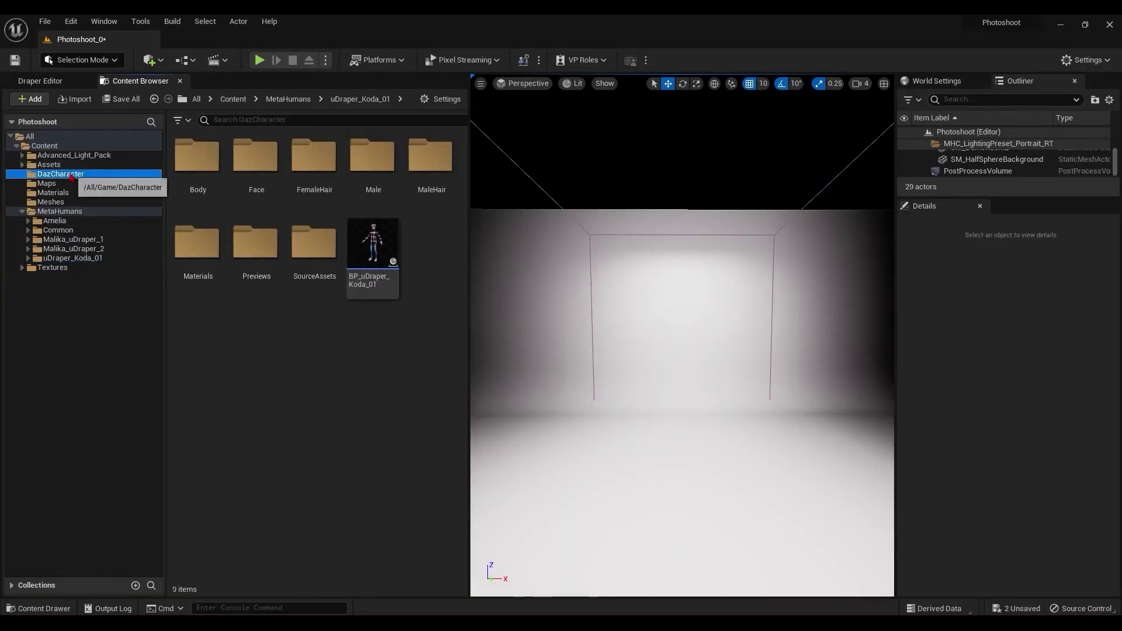
left_click_drag(186, 160, 680, 501)
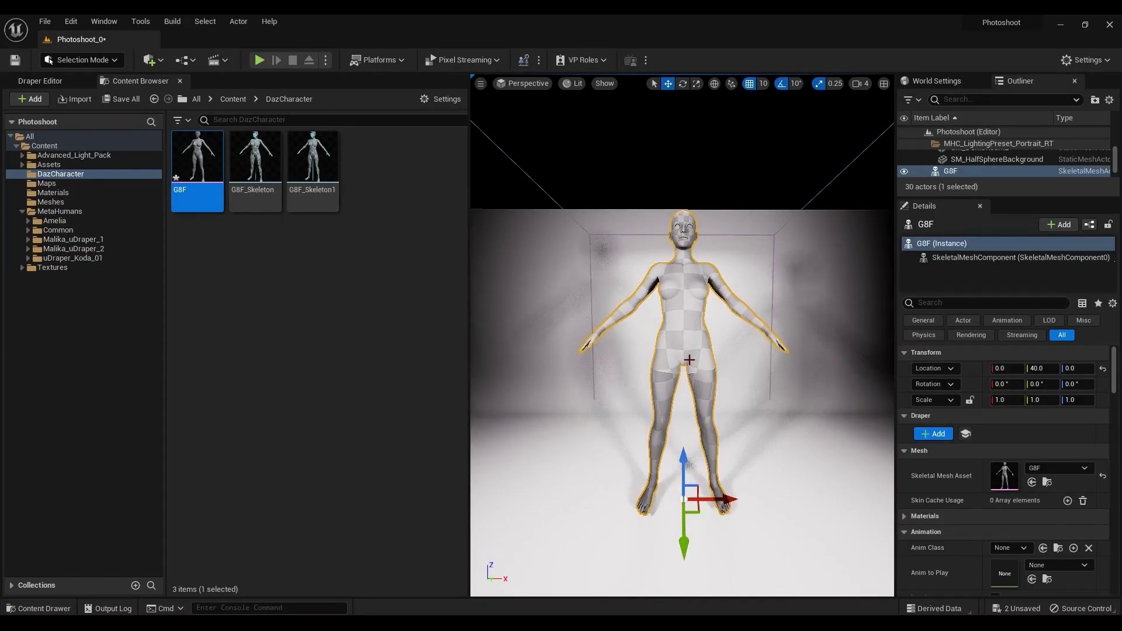
left_click(933, 434)
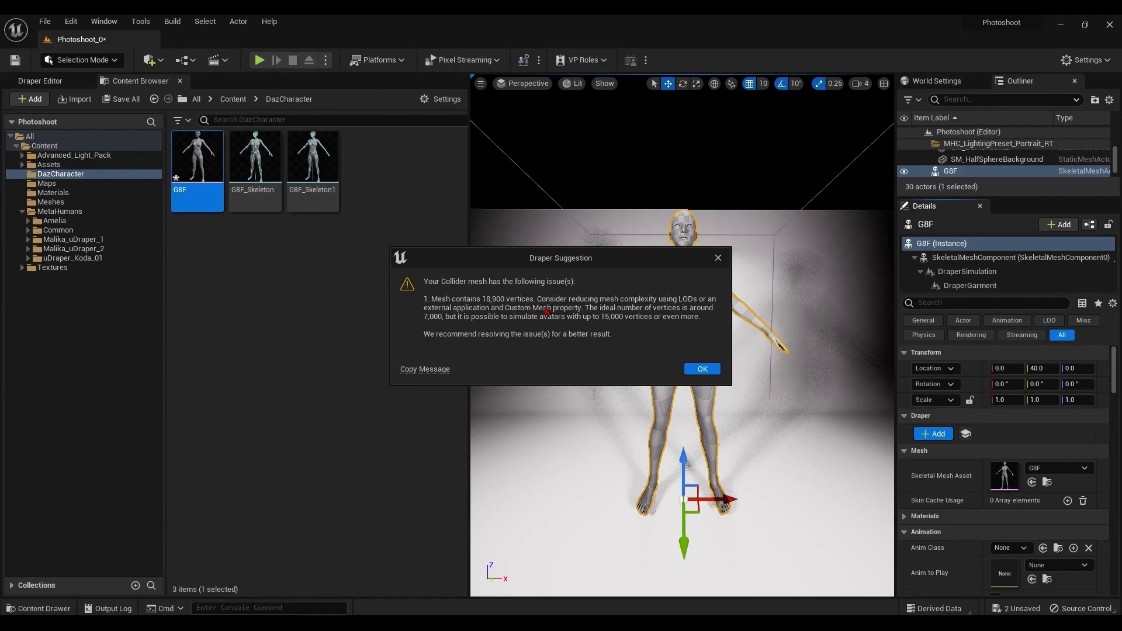
left_click(704, 369)
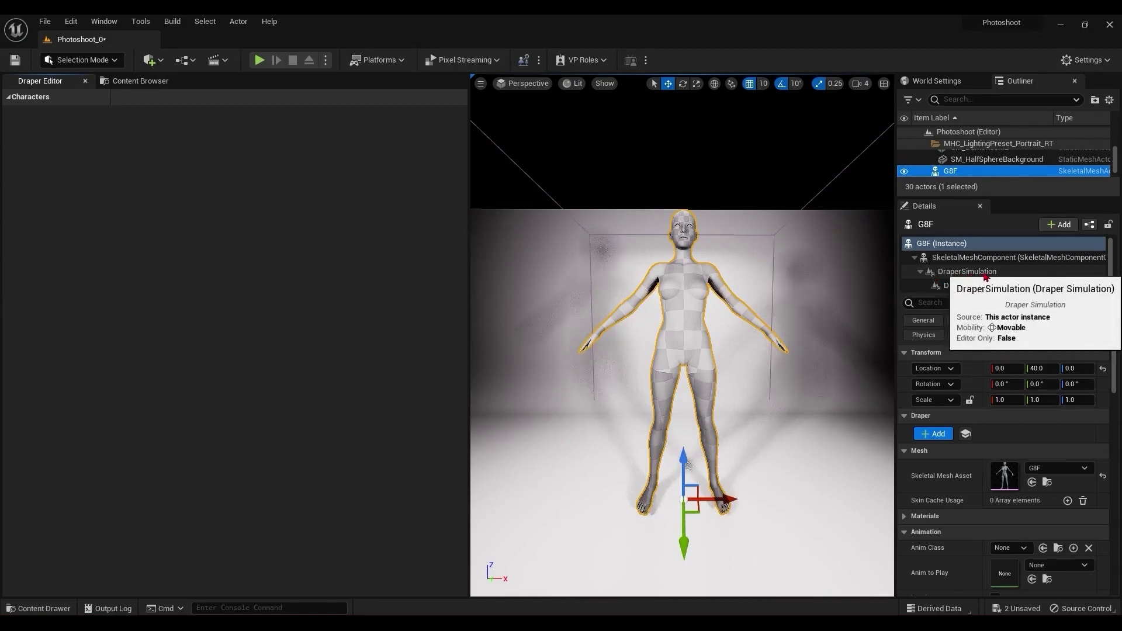
left_click(1059, 225)
type("DRAP")
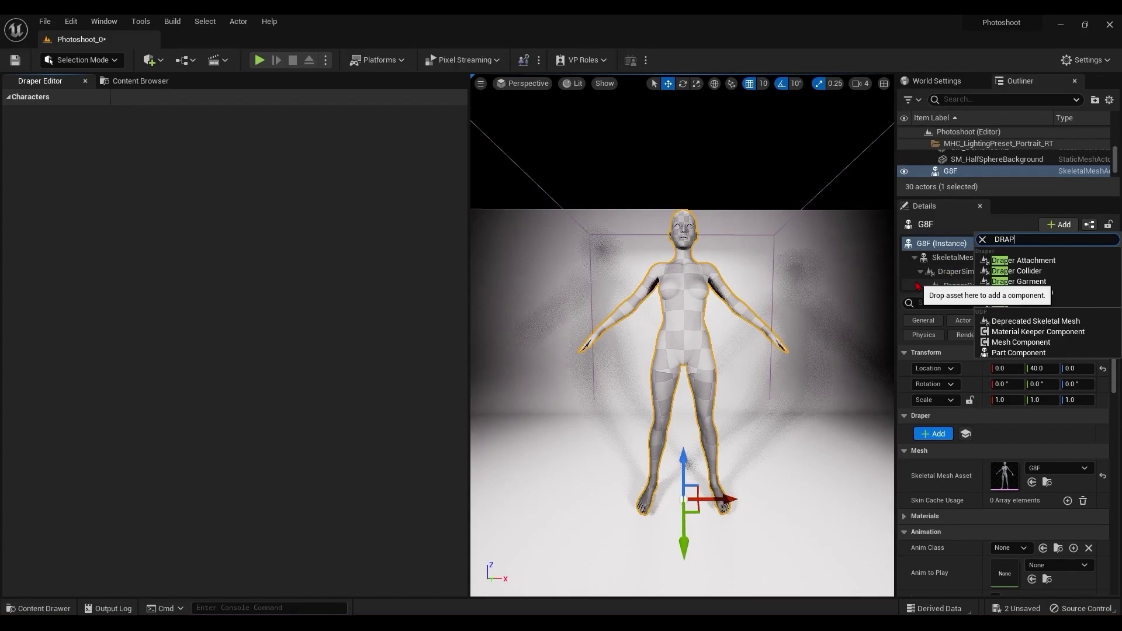
left_click(950, 272)
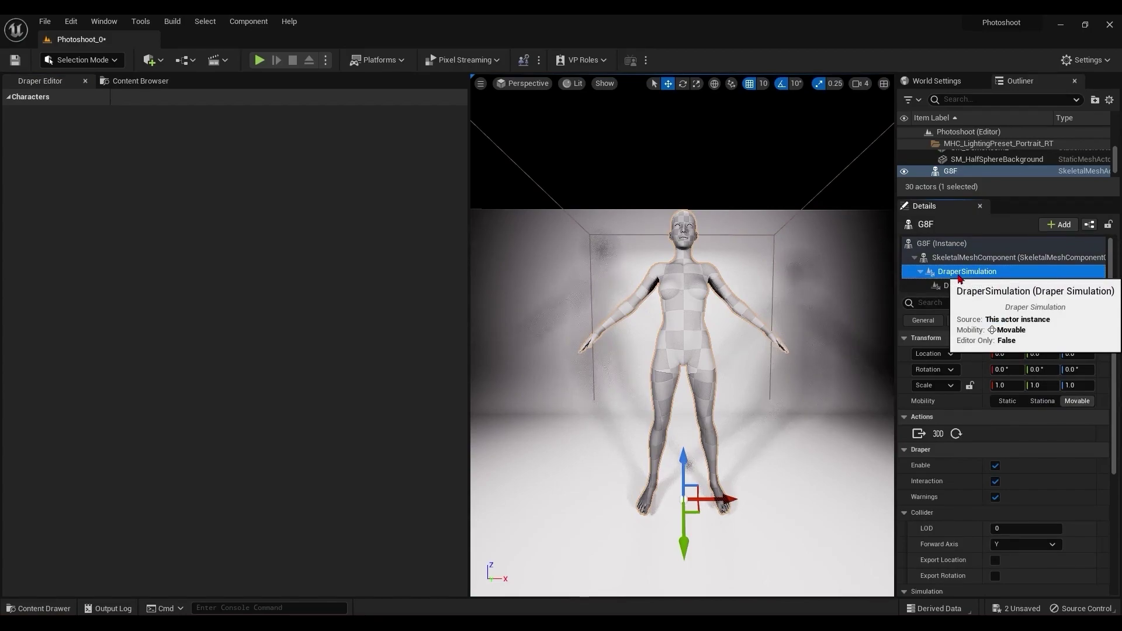
left_click(941, 243)
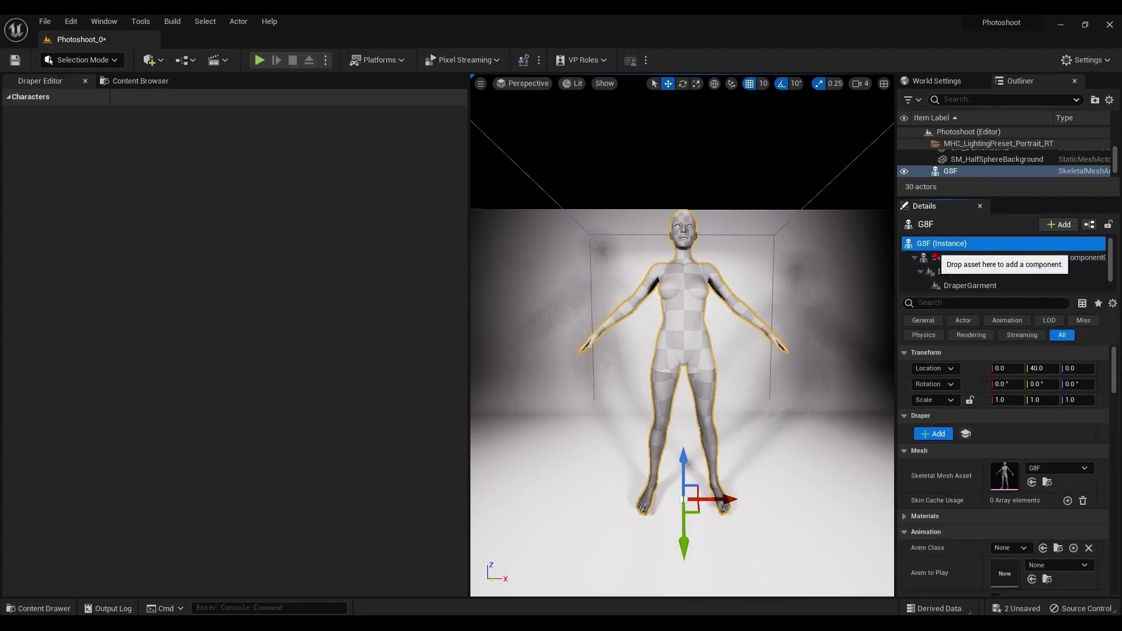
Step: Open the G8F skeletal mesh and set its Number of LODs to 2, applying the change
double_click(1008, 484)
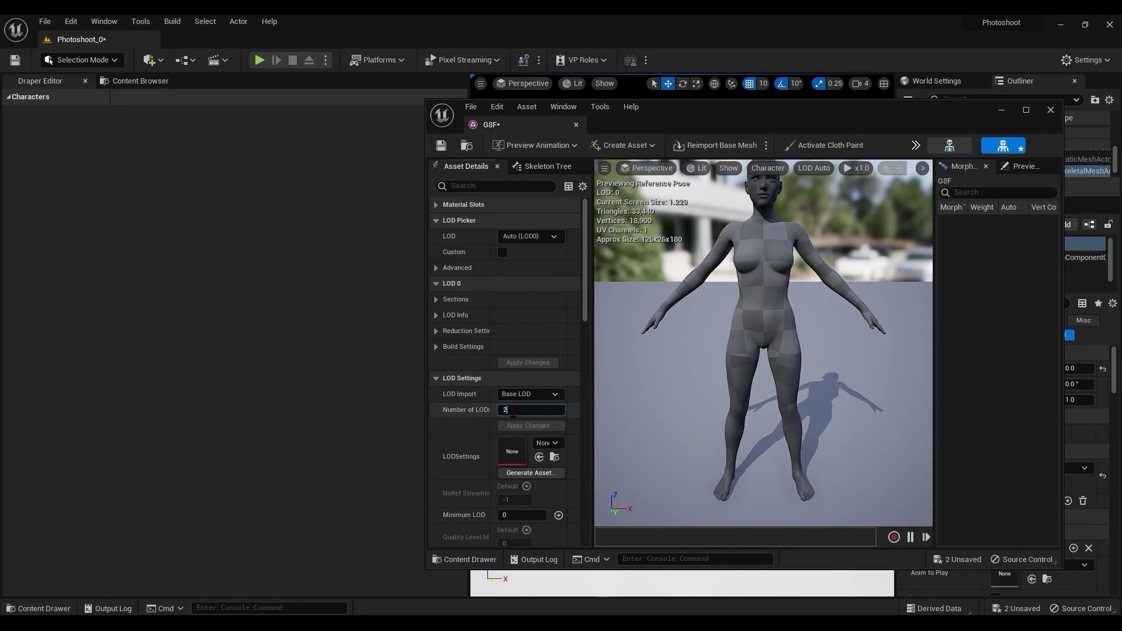
key("Return")
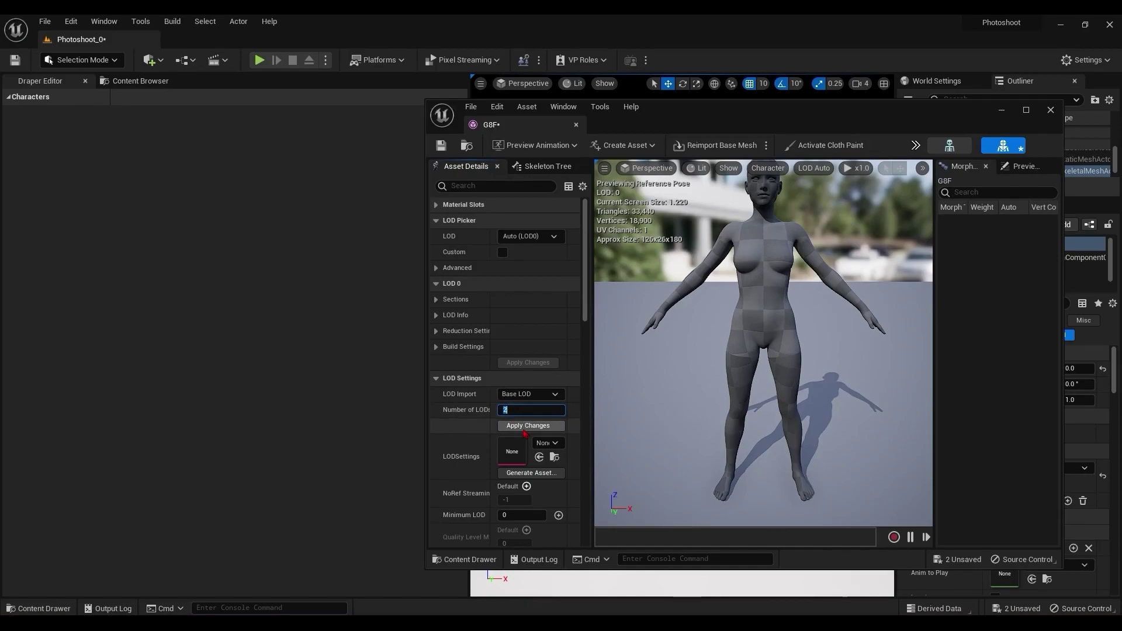
left_click(525, 429)
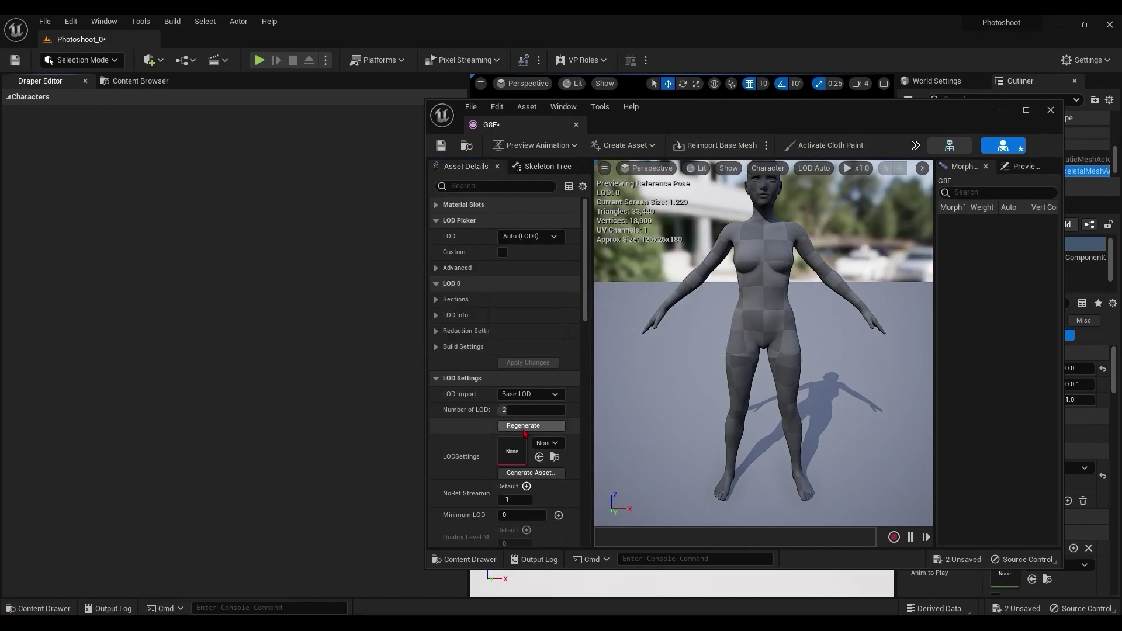
left_click(814, 167)
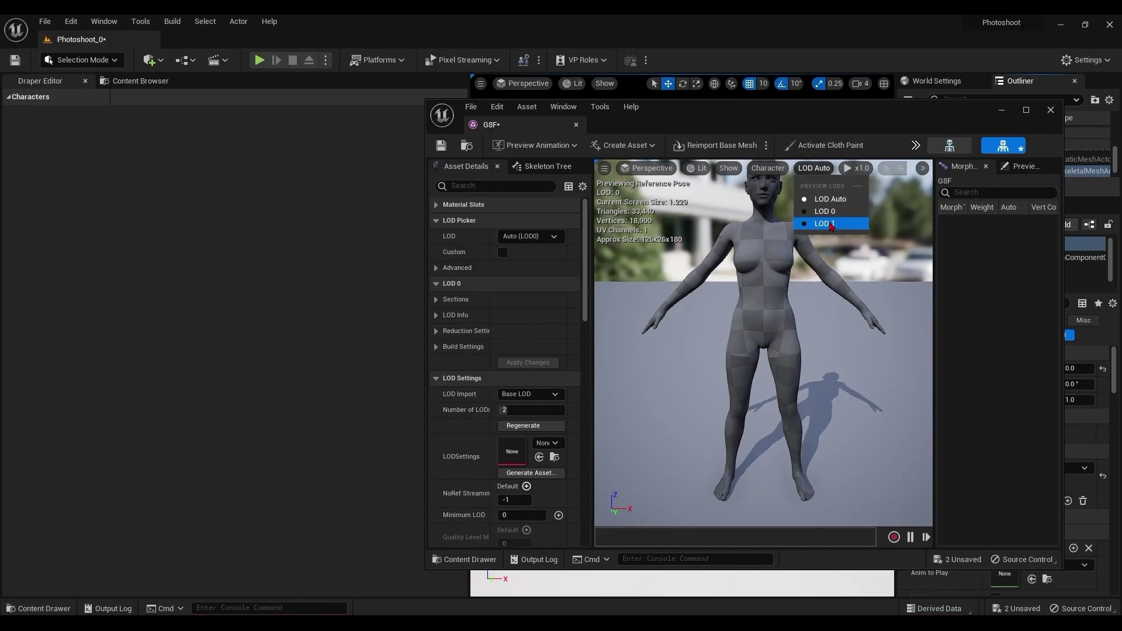
Step: Preview LOD 1 and regenerate it with Percent of Triangles set to 0.25
left_click(831, 225)
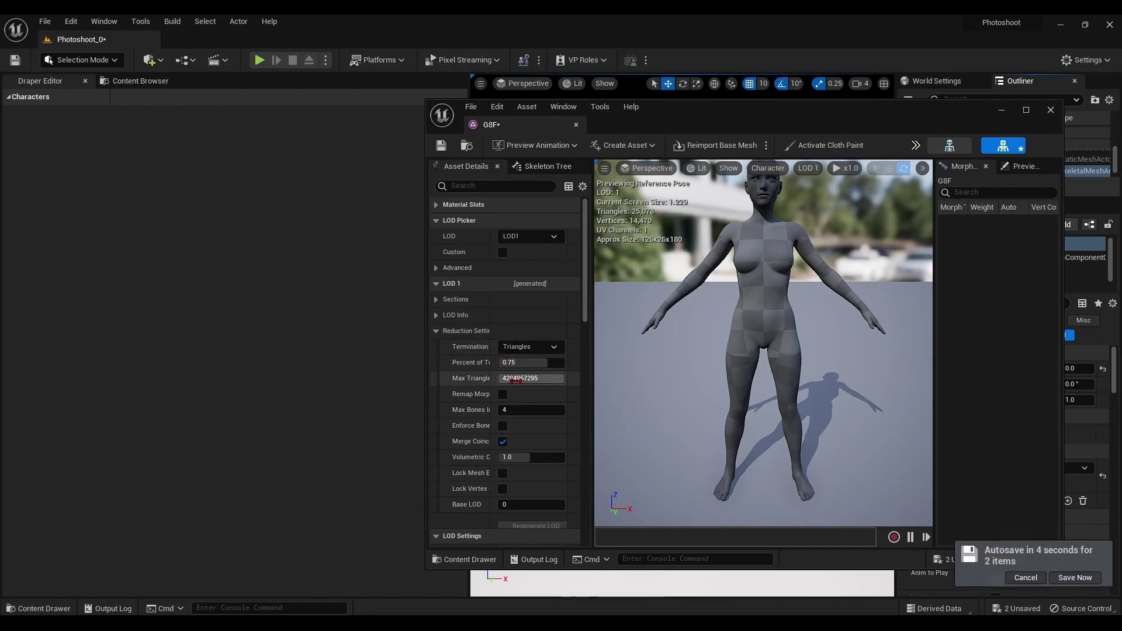
left_click(511, 362)
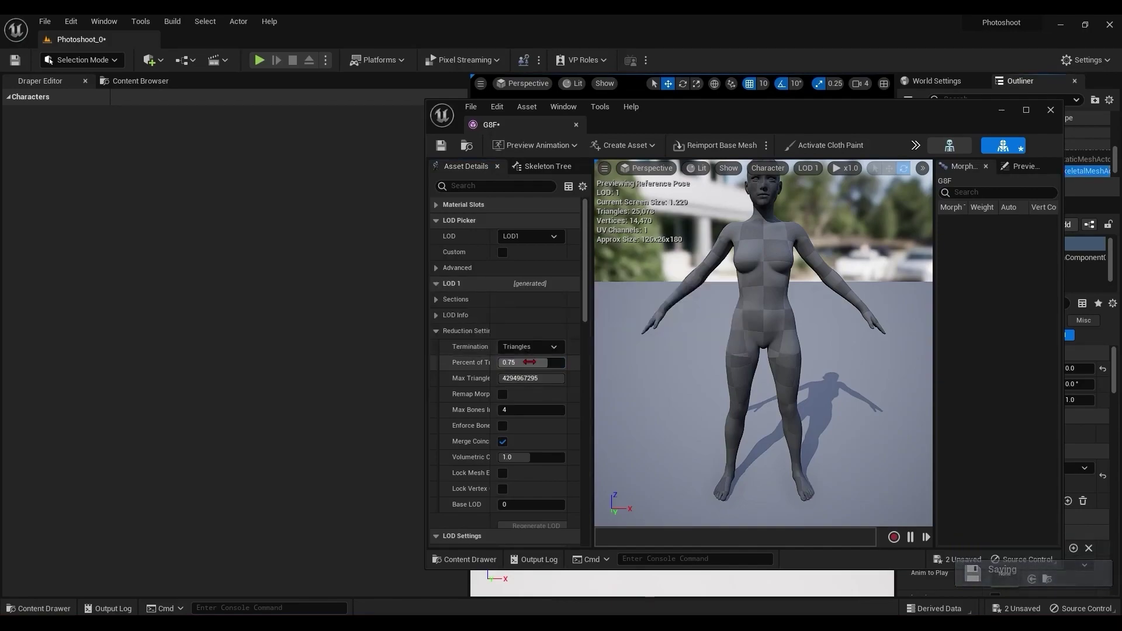
left_click(529, 361)
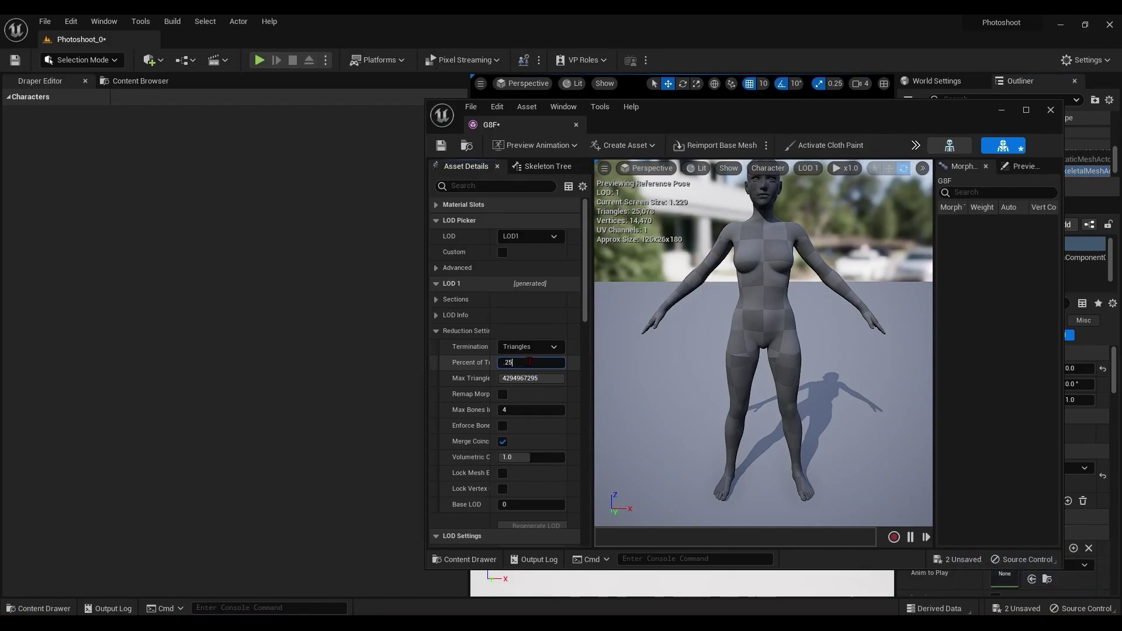
key("Return")
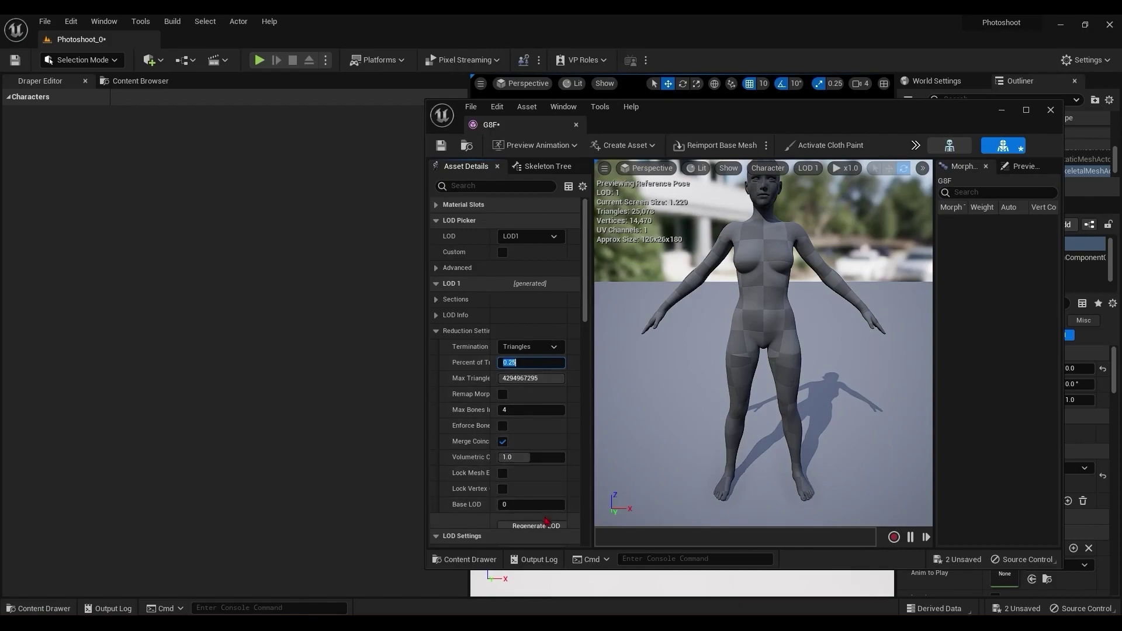
left_click(547, 527)
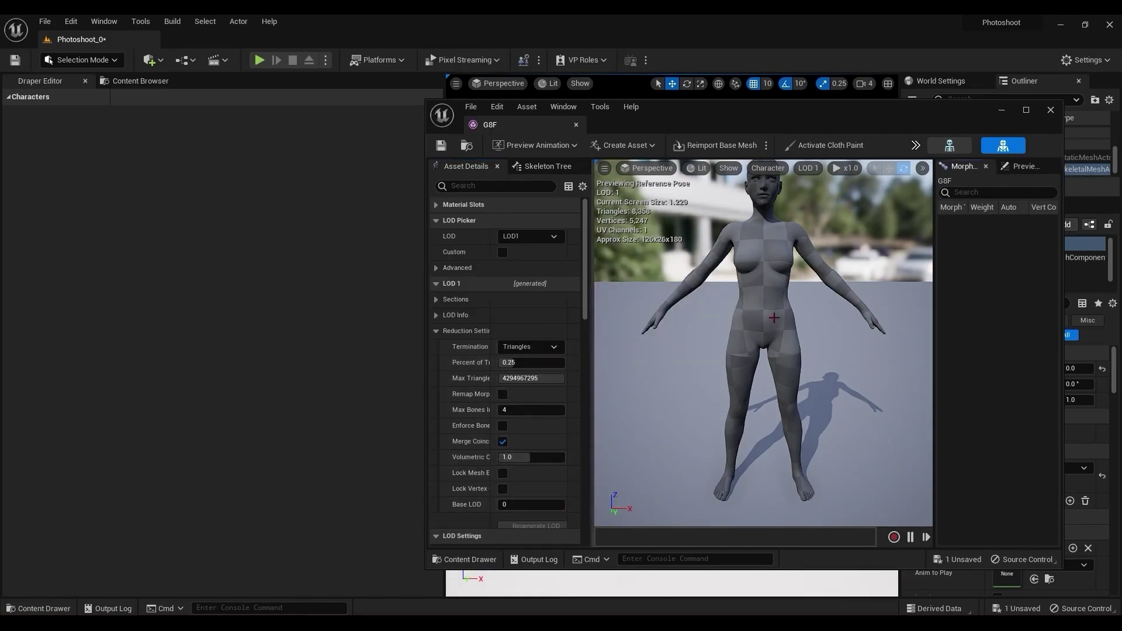
Step: Back in the level, set G8F's DraperSimulation collider LOD to 1 and review the Simulation settings
left_click(1050, 110)
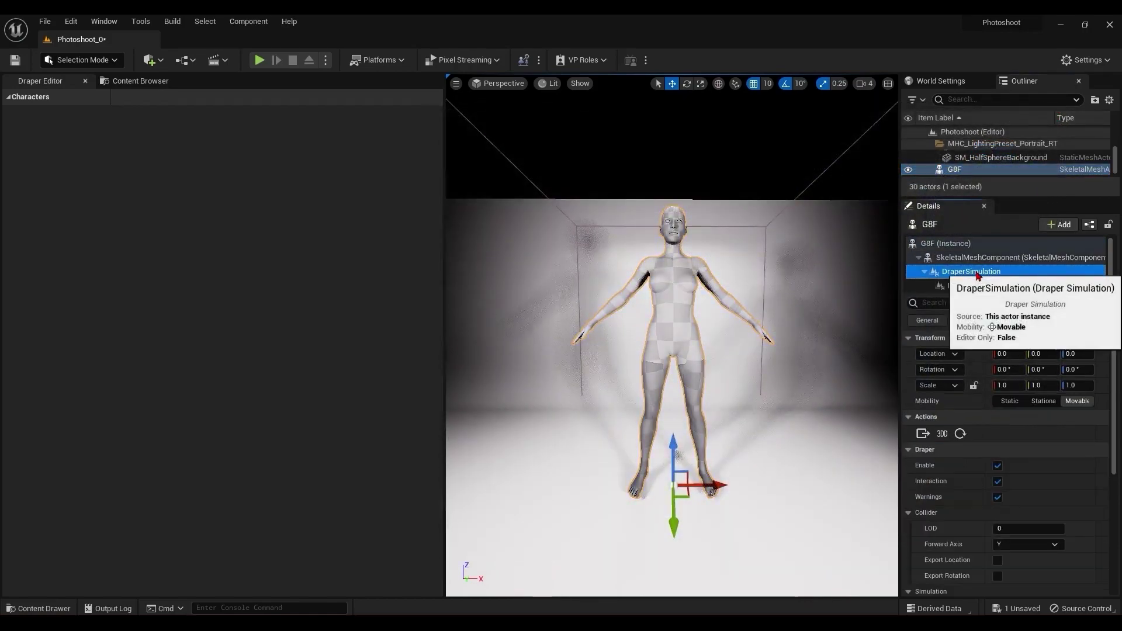
left_click(971, 271)
left_click(1000, 528)
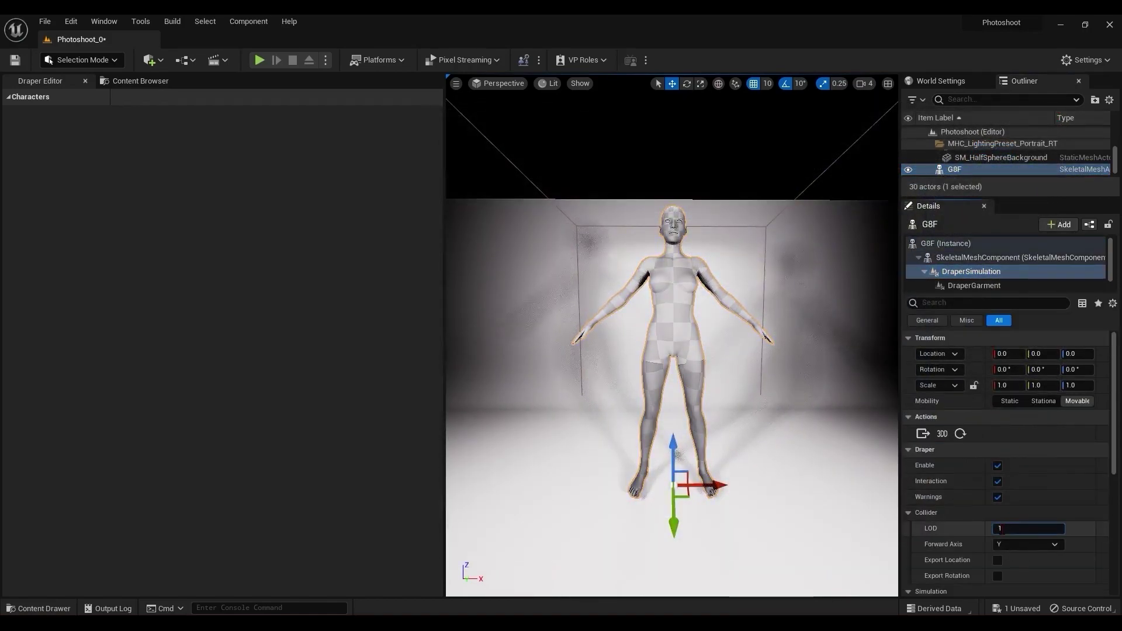
type("1")
key("Return")
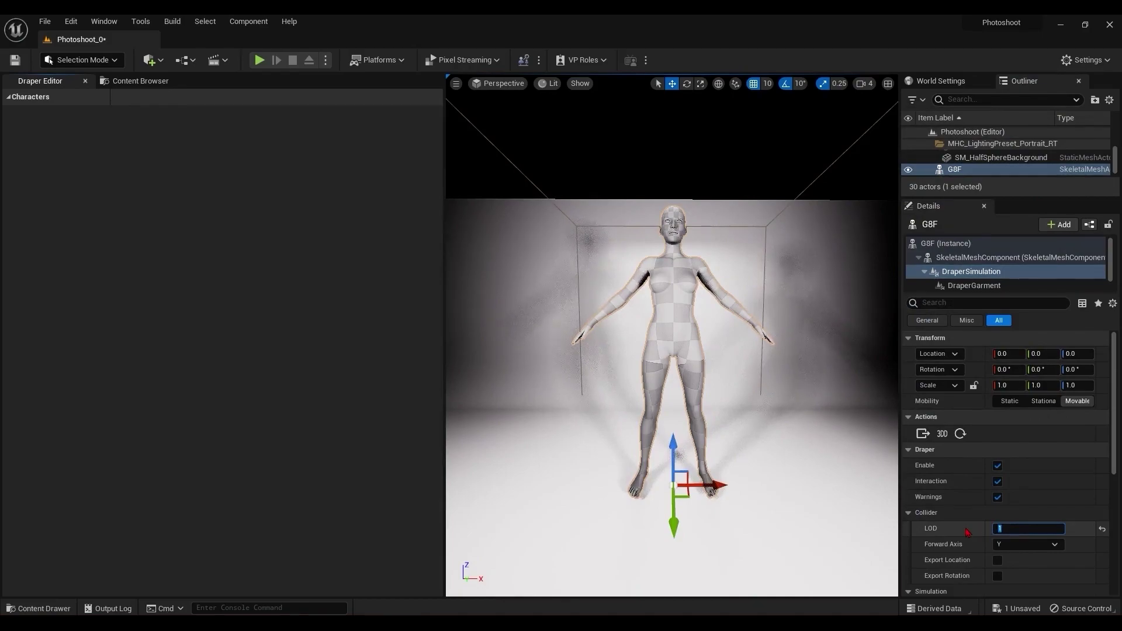
scroll(977, 427, "down", 5)
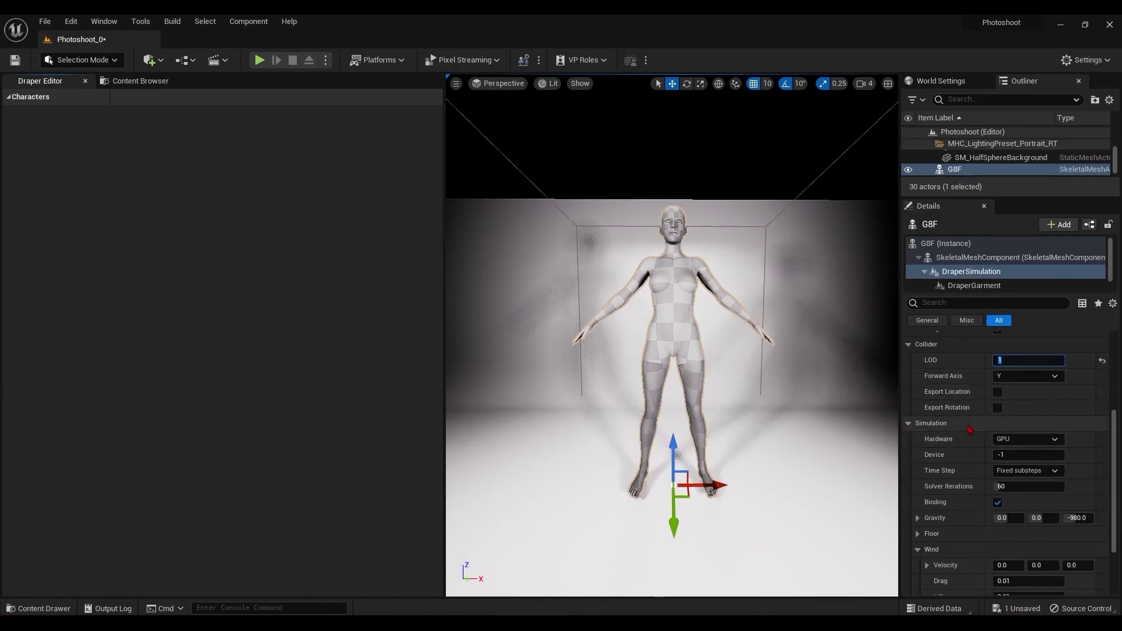
scroll(970, 430, "down", 3)
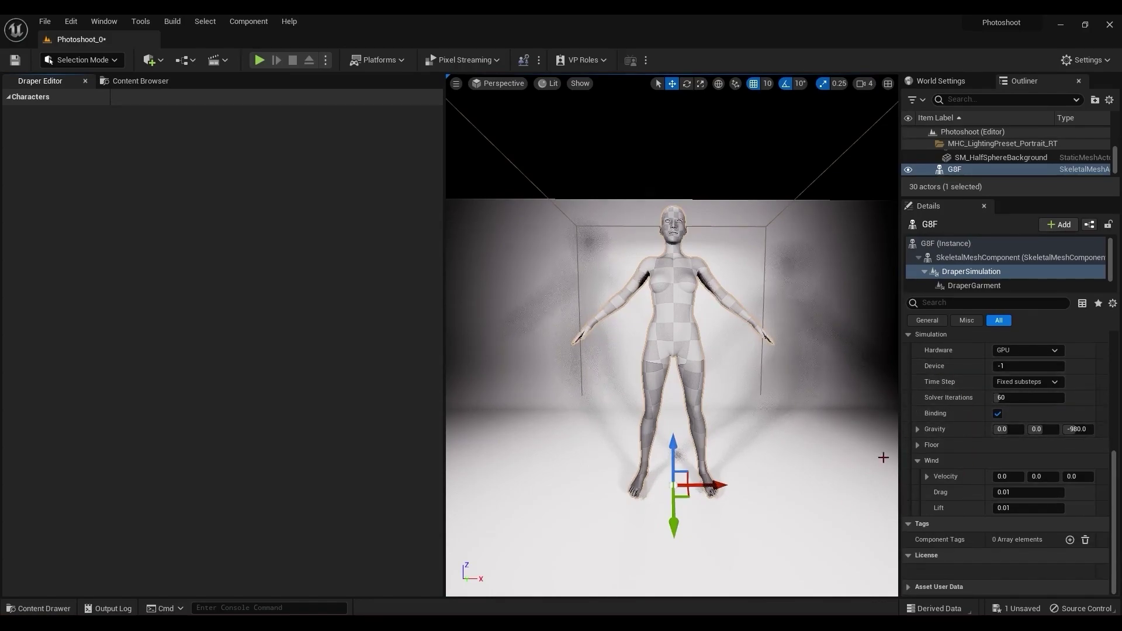
Step: Point G8F's DraperGarment at the womens-opendressgold pattern folder to load the dress
left_click(971, 286)
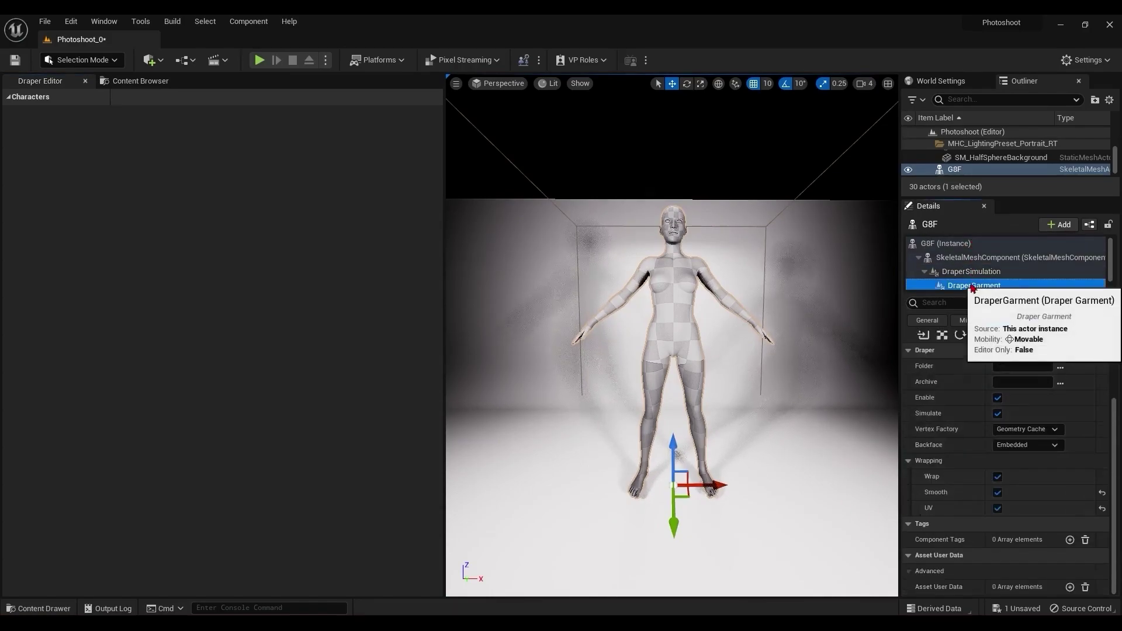
left_click(1060, 367)
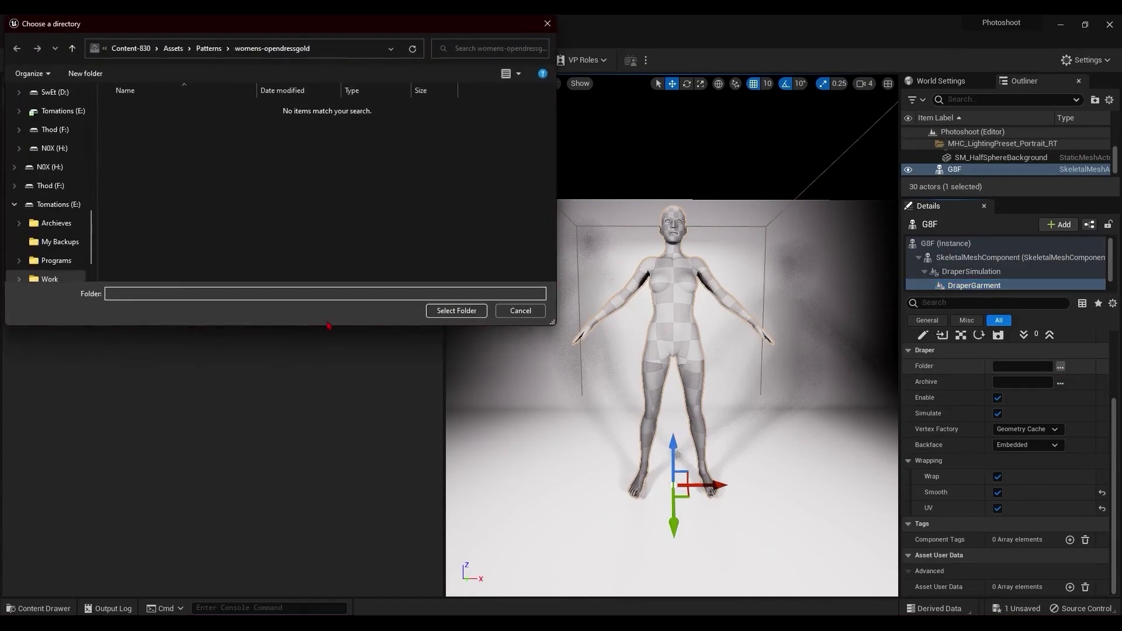
left_click(456, 310)
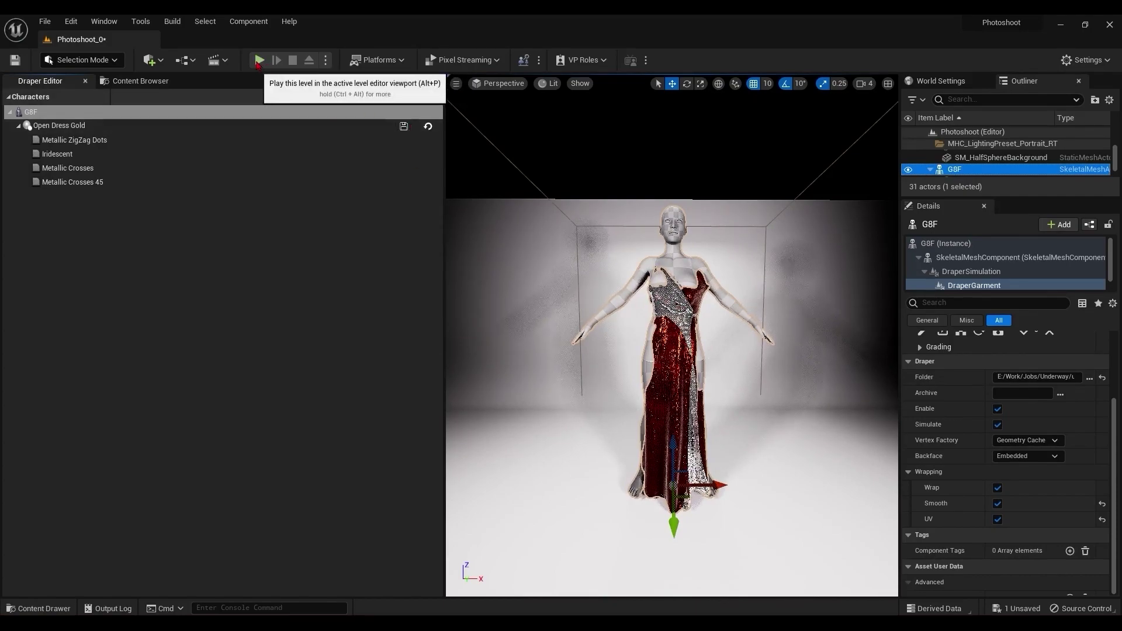
Step: Play the level and orbit the camera low and around to the dressed character's back
left_click(259, 60)
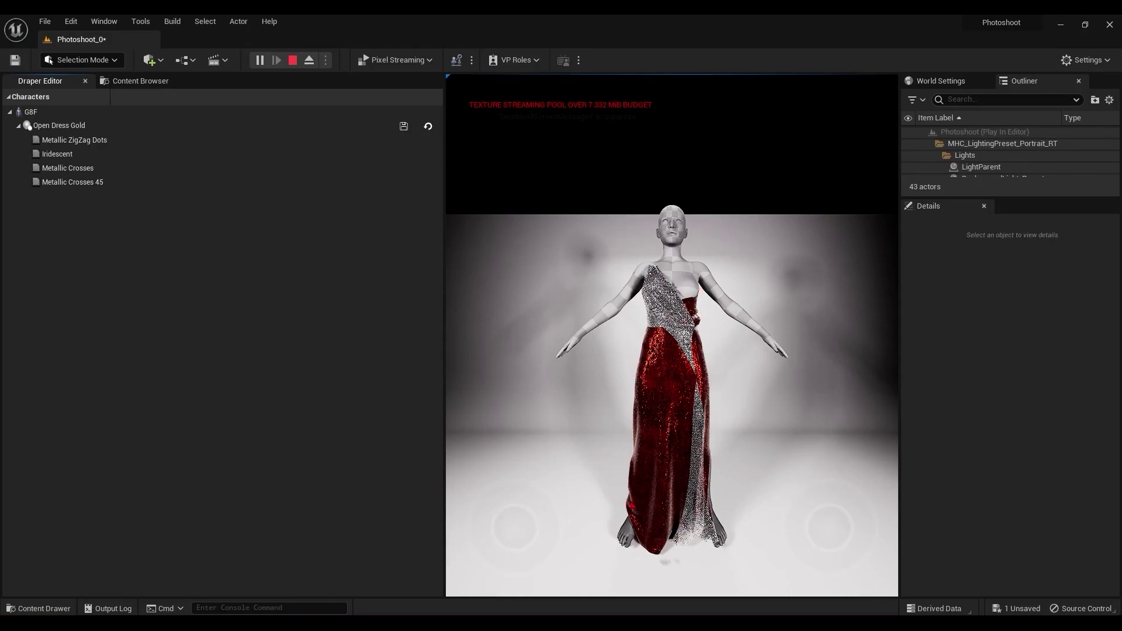
left_click(589, 493)
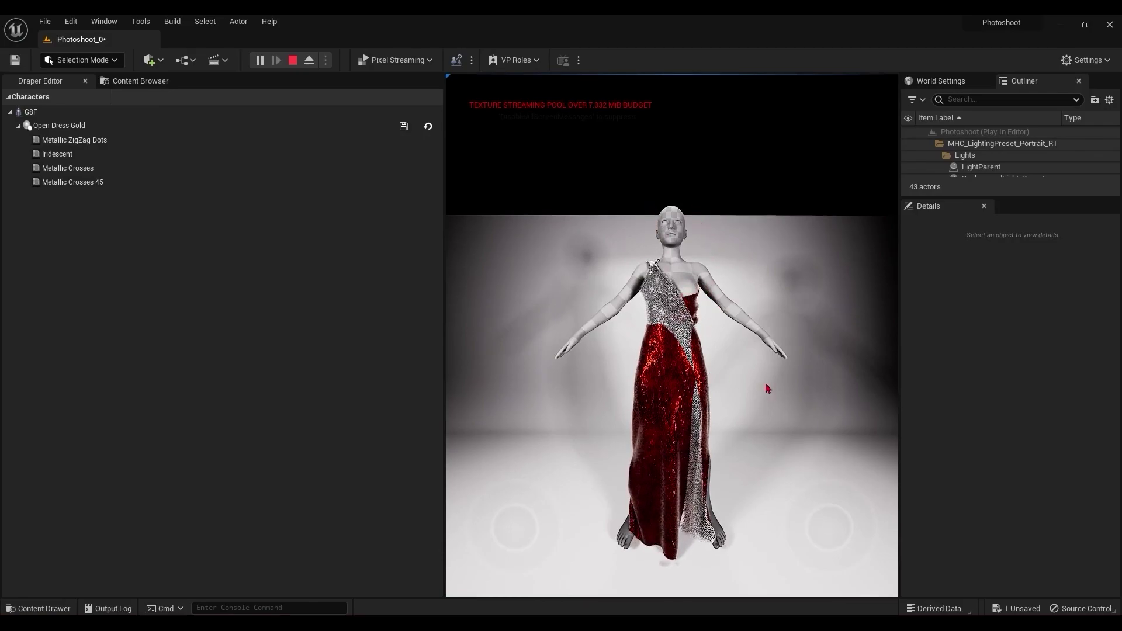
left_click_drag(777, 395, 707, 393)
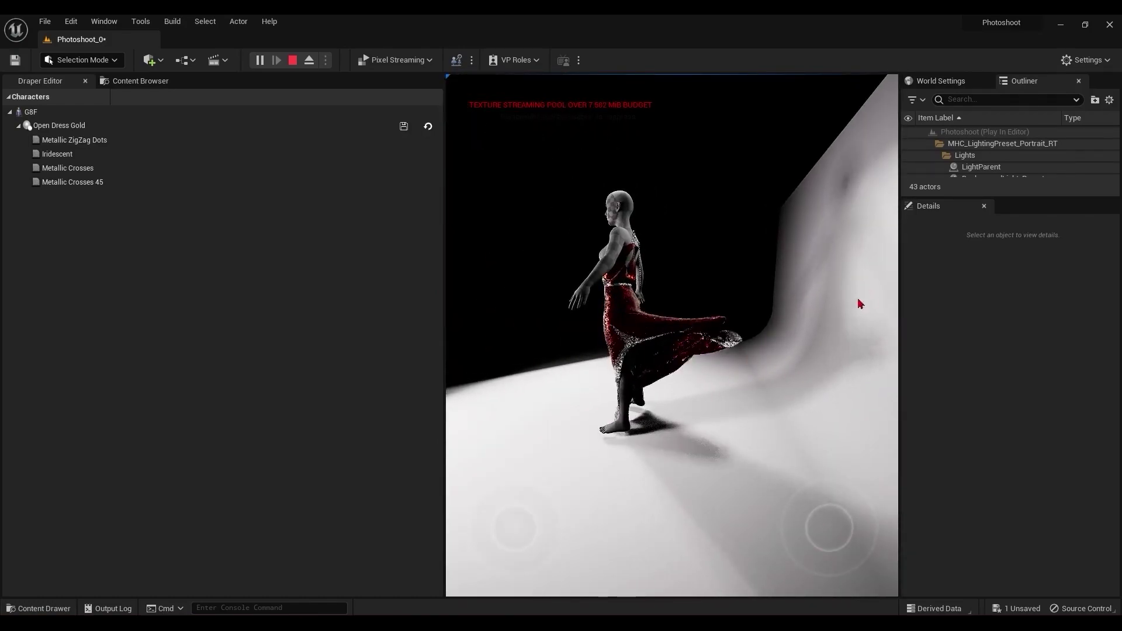
left_click_drag(668, 401, 771, 403)
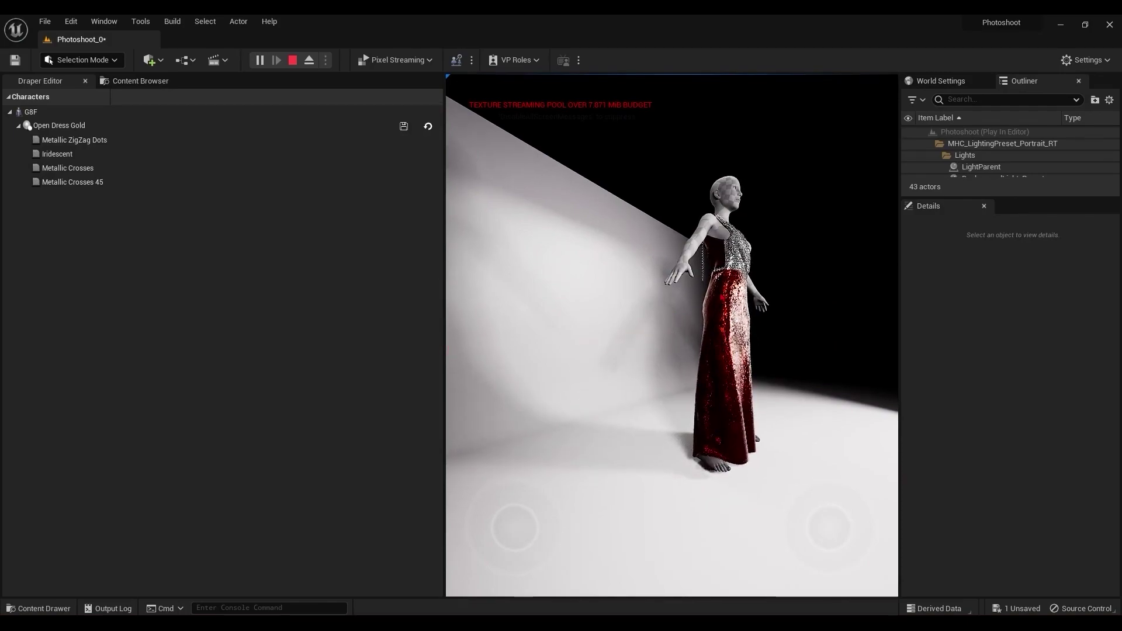
left_click_drag(708, 478, 698, 443)
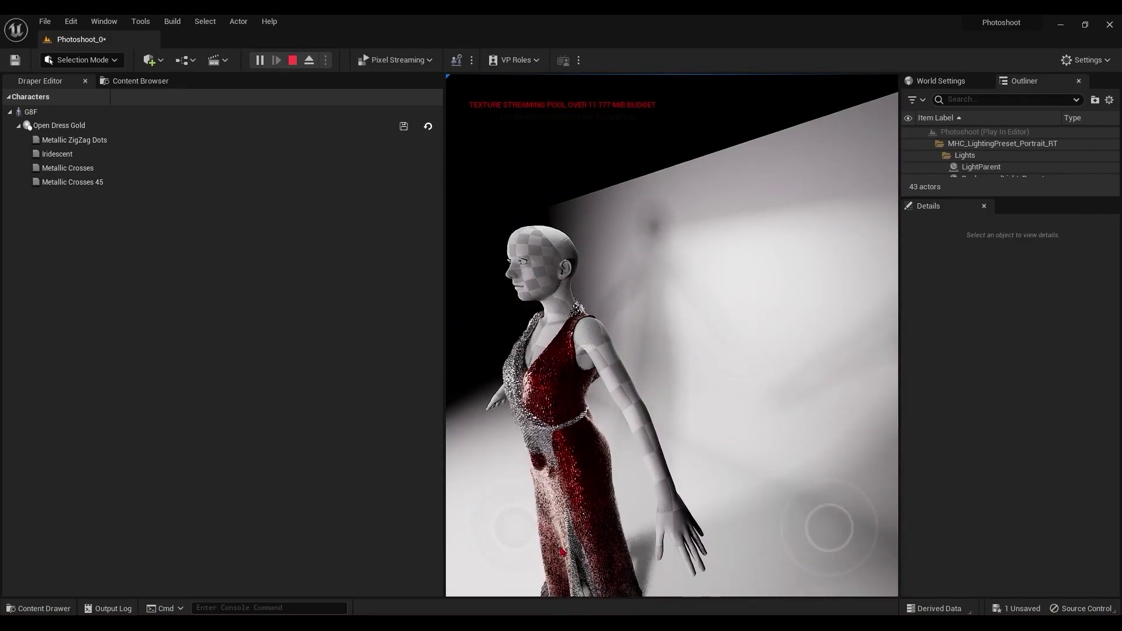
left_click_drag(611, 527, 631, 542)
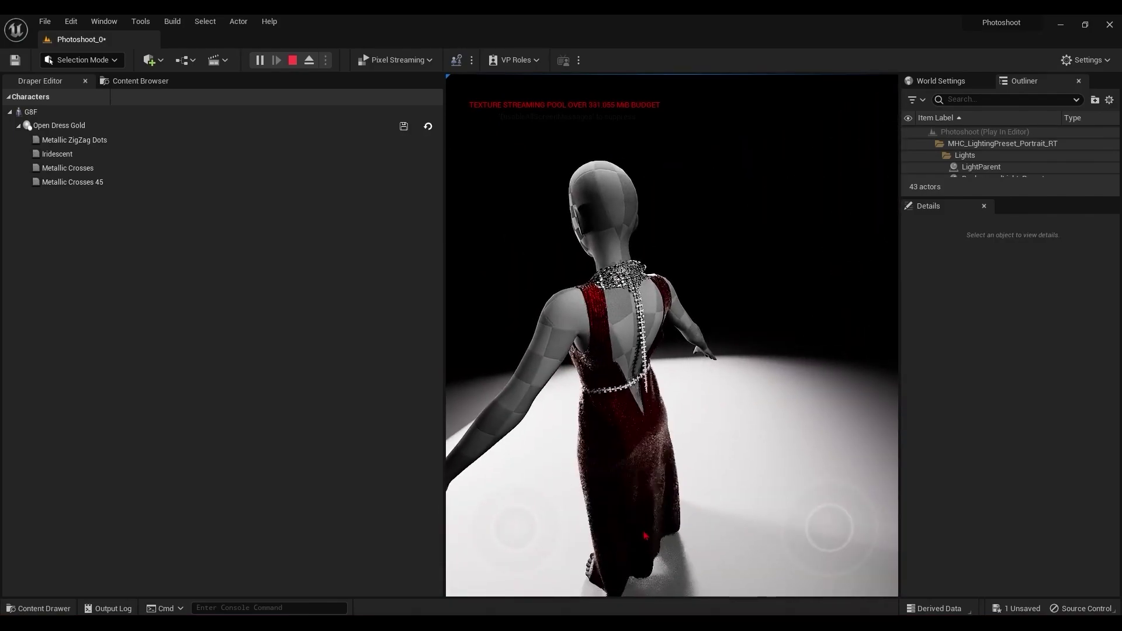
Step: View the dress from above and closer, save the Open Dress Gold garment, and stop play
left_click_drag(678, 535, 648, 463)
left_click_drag(582, 368, 771, 295)
scroll(709, 423, "up", 6)
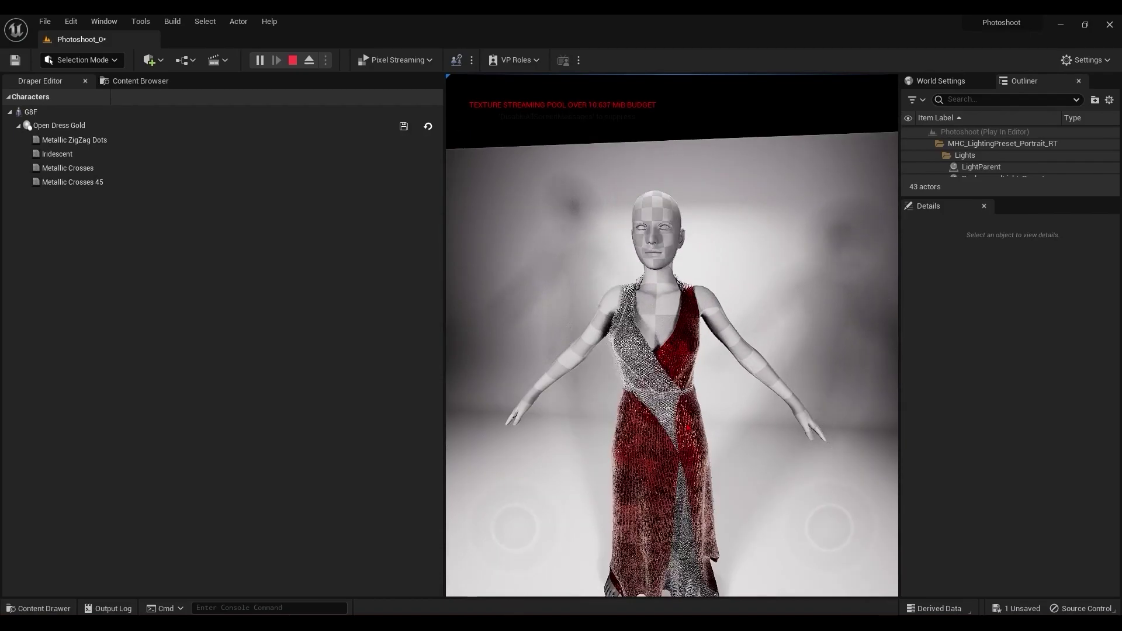
scroll(672, 336, "up", 3)
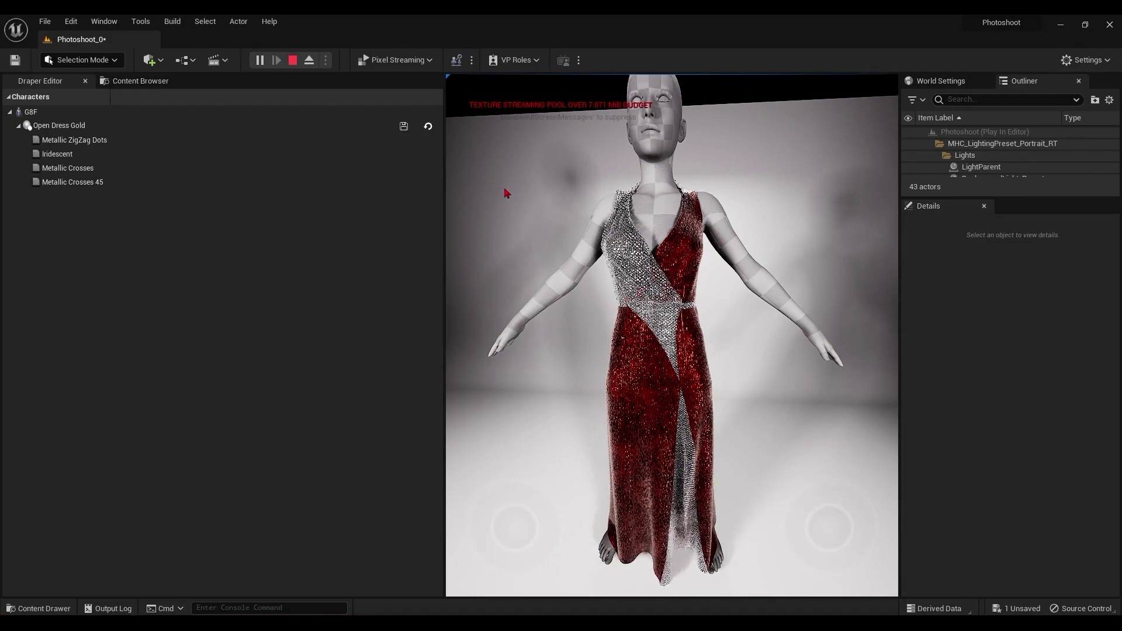
left_click(405, 127)
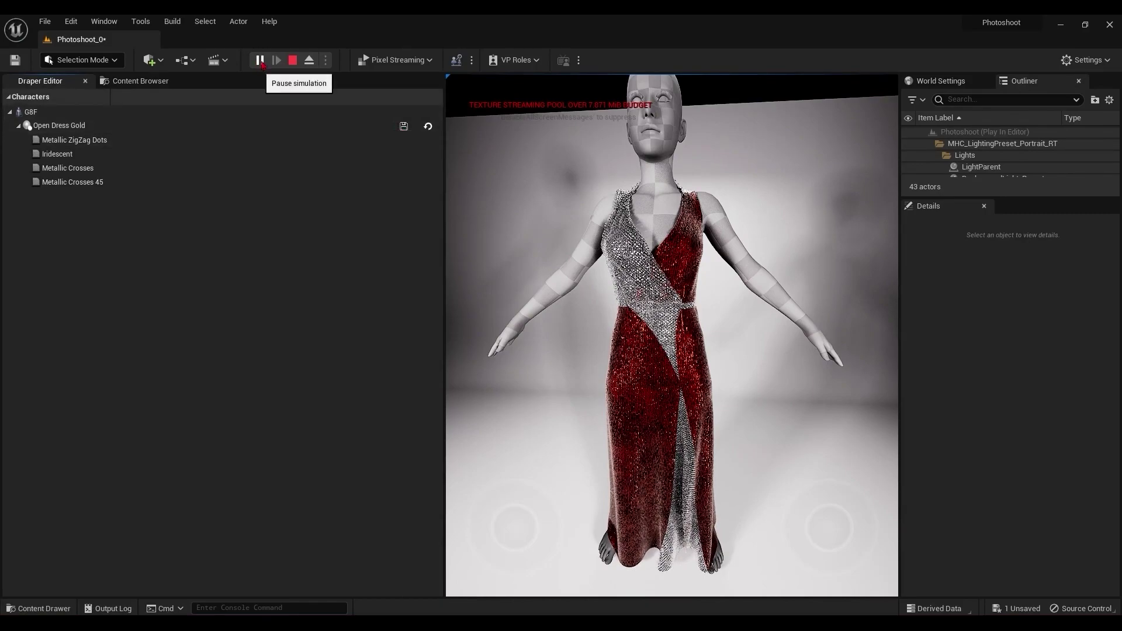
left_click(292, 61)
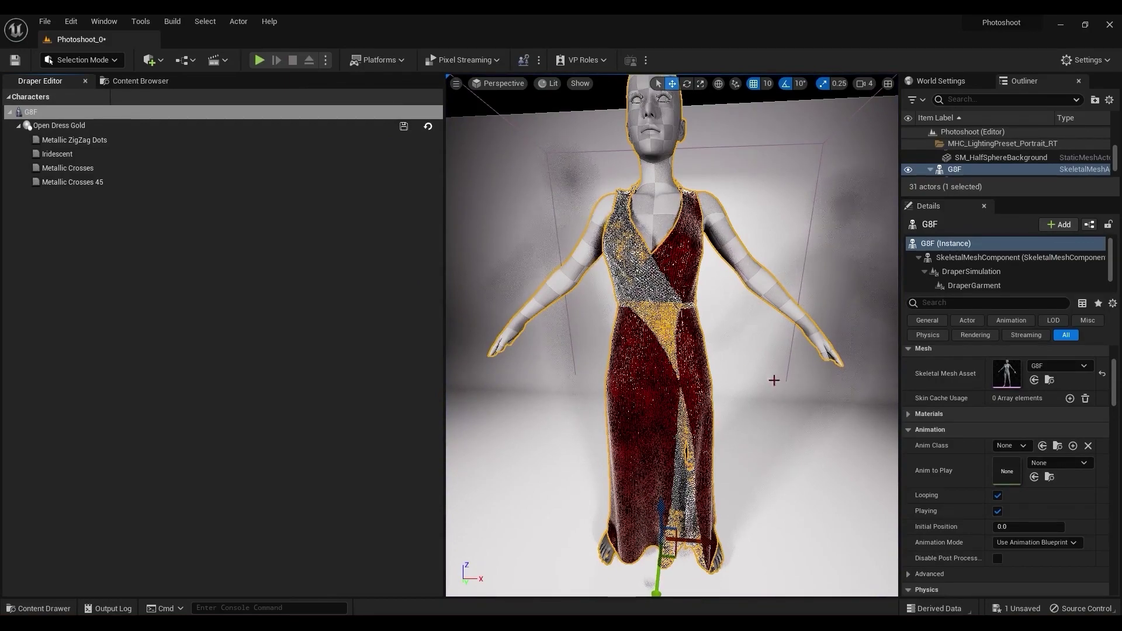
left_click(750, 459)
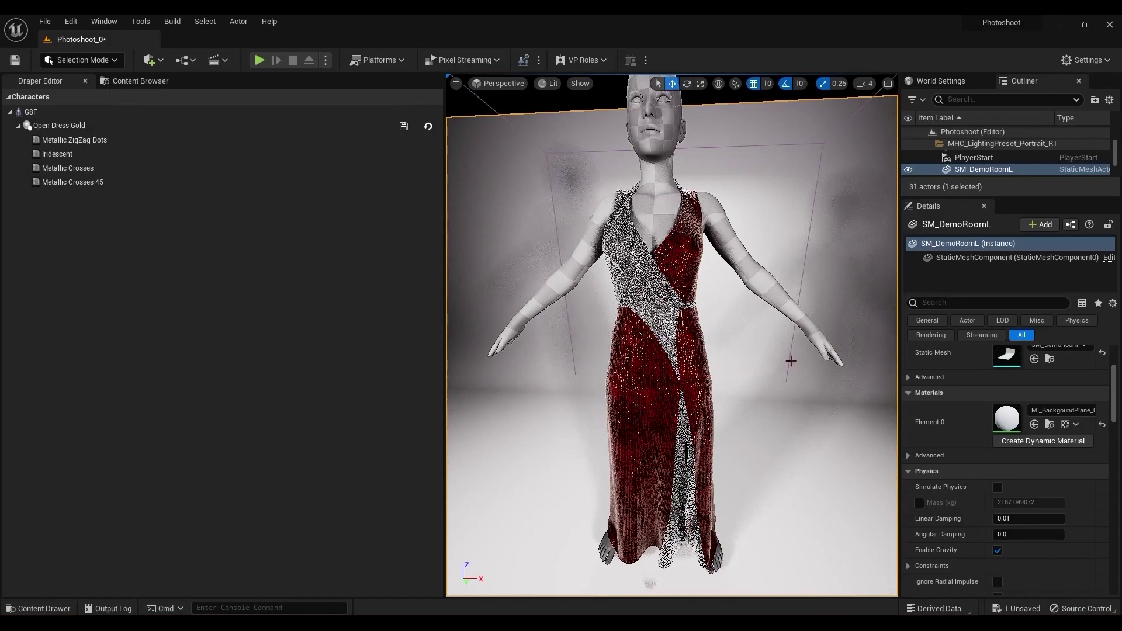
left_click(660, 409)
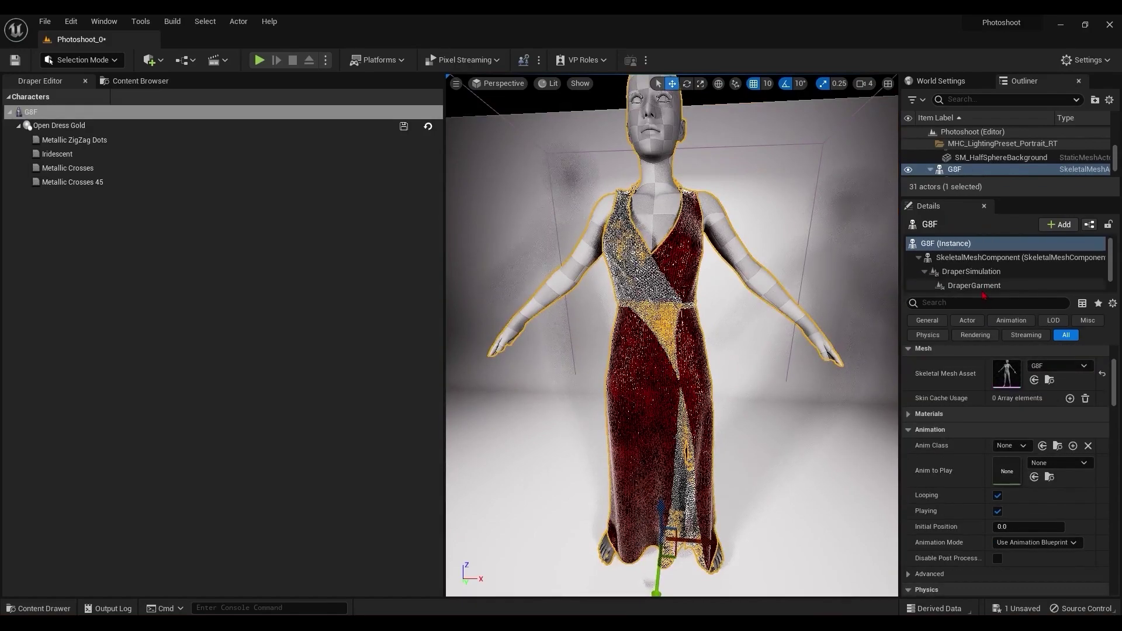